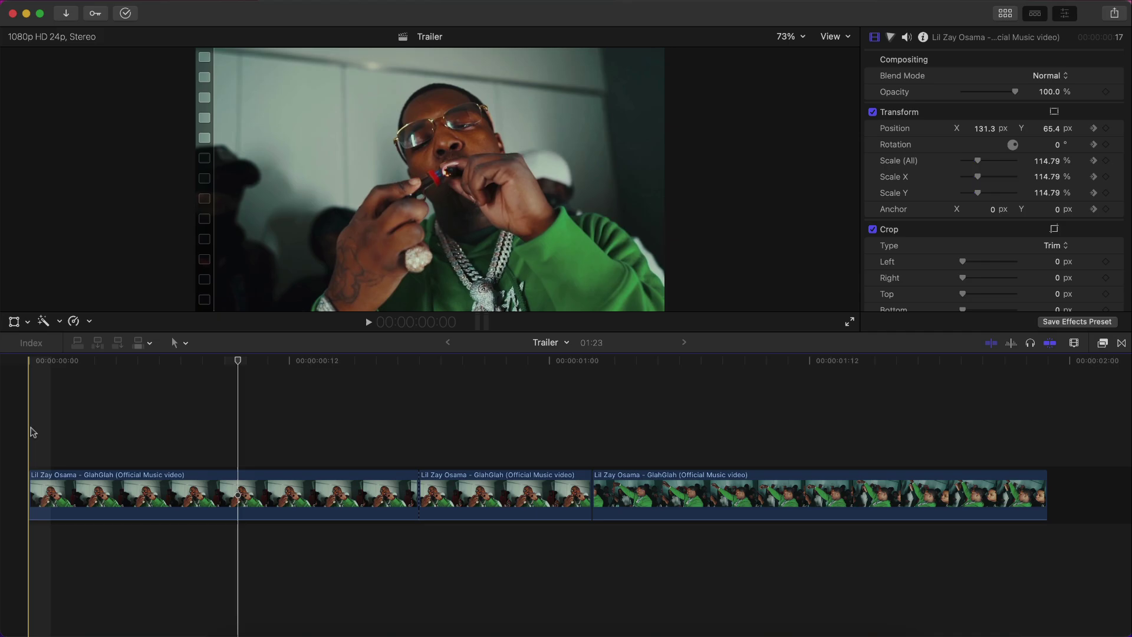
# Step: Play back the finished transition example and the unedited cut between the two music video clips
pyautogui.press('space')
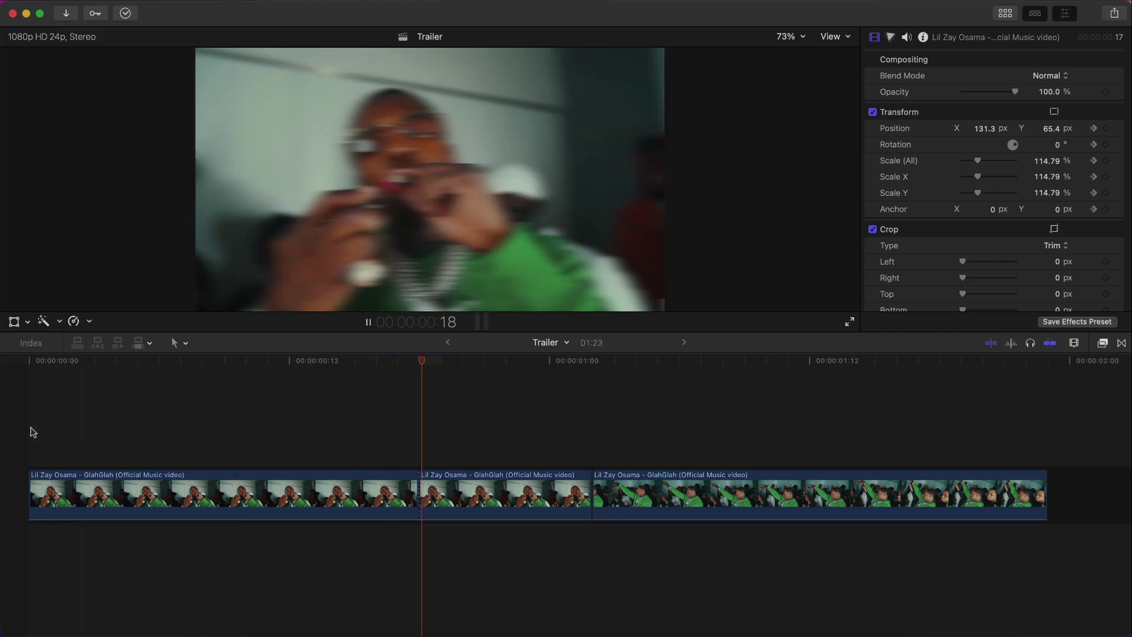
pyautogui.press('space')
pyautogui.press('space')
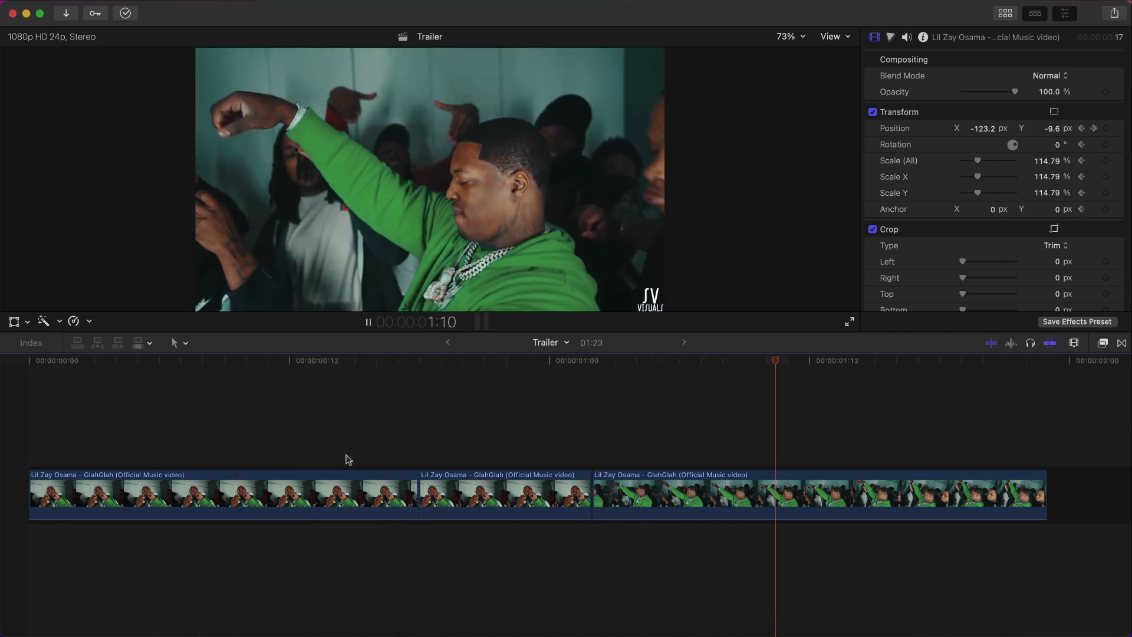
pyautogui.press('space')
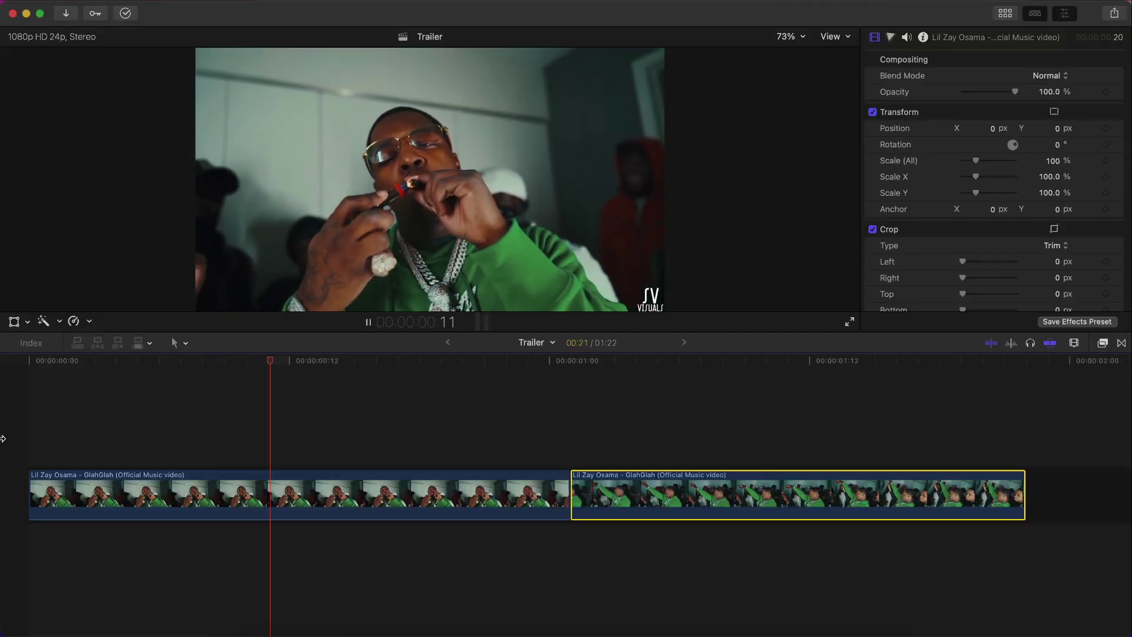
pyautogui.press('space')
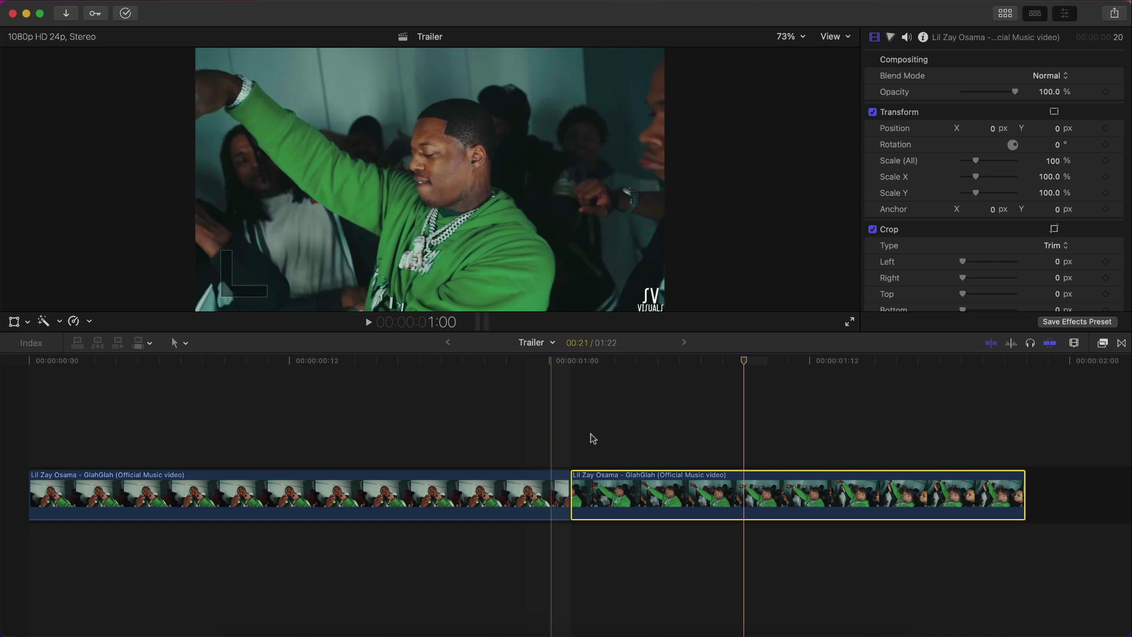
pyautogui.press('space')
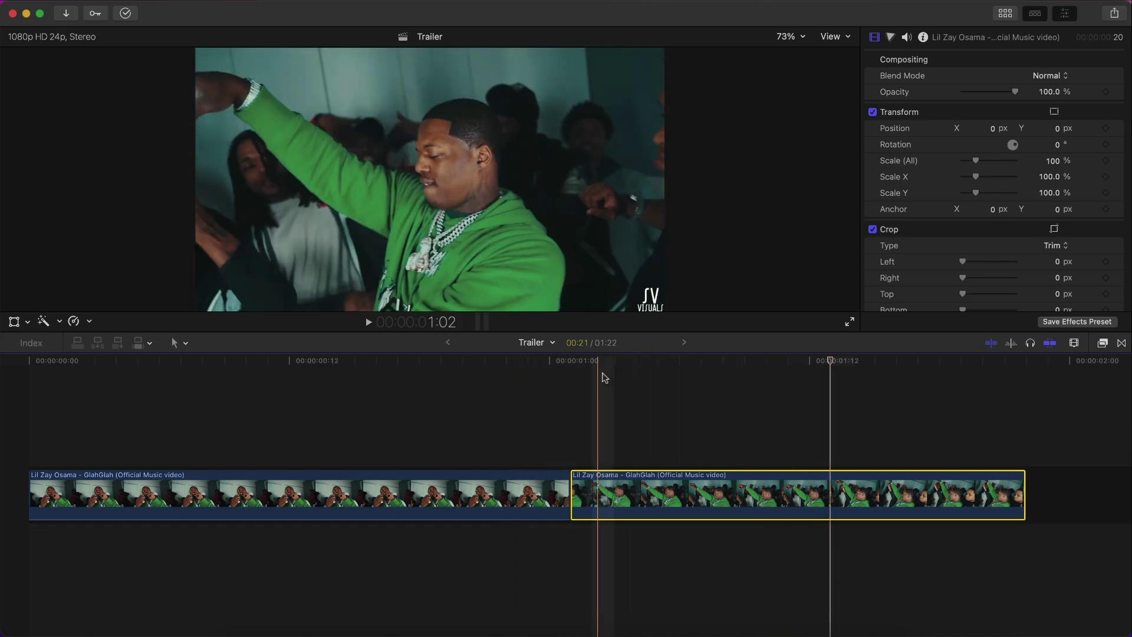
# Step: Select the first clip and turn on its Transform controls at frame 17, eight frames before the cut
pyautogui.press('c')
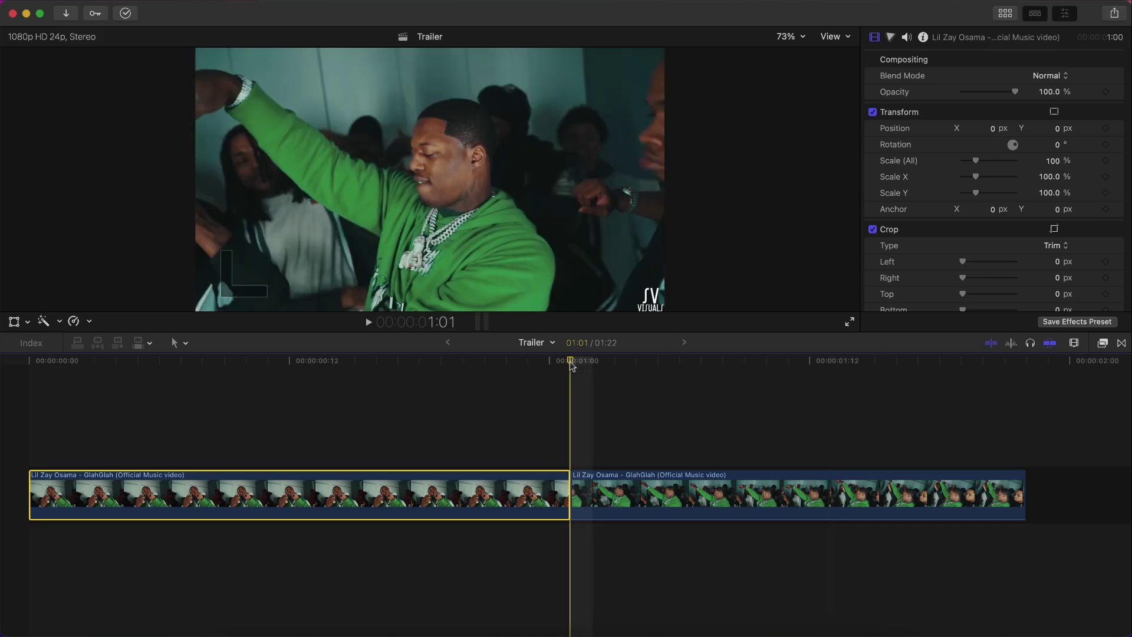
pyautogui.click(572, 359)
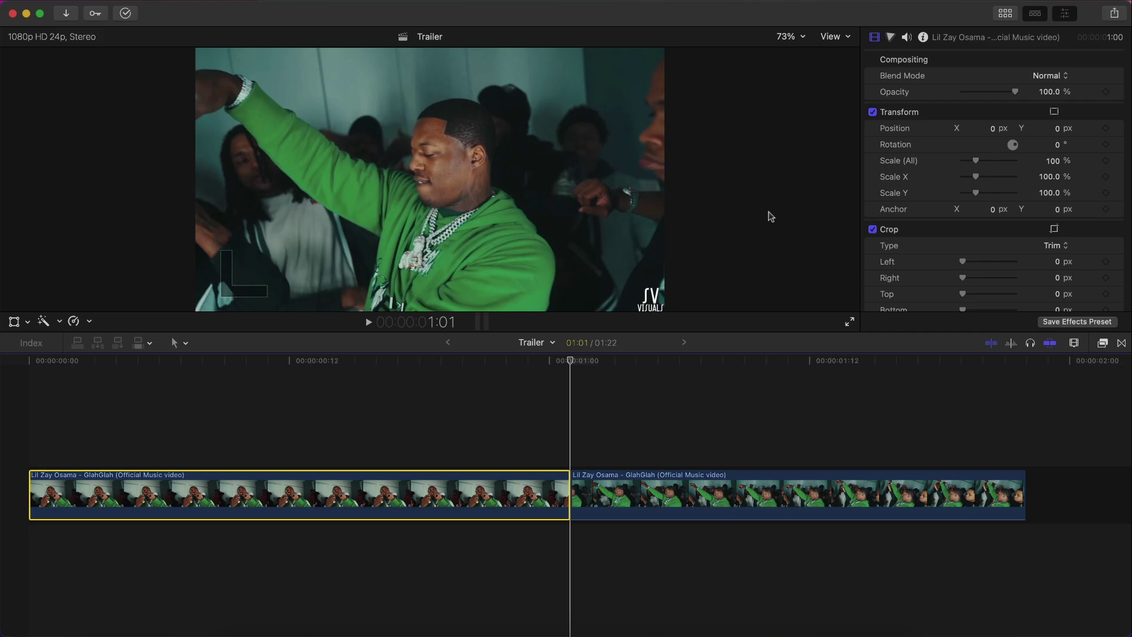
pyautogui.press('Left')
pyautogui.press('Left')
pyautogui.press('Left')
pyautogui.press('Left')
pyautogui.press('Left')
pyautogui.press('Left')
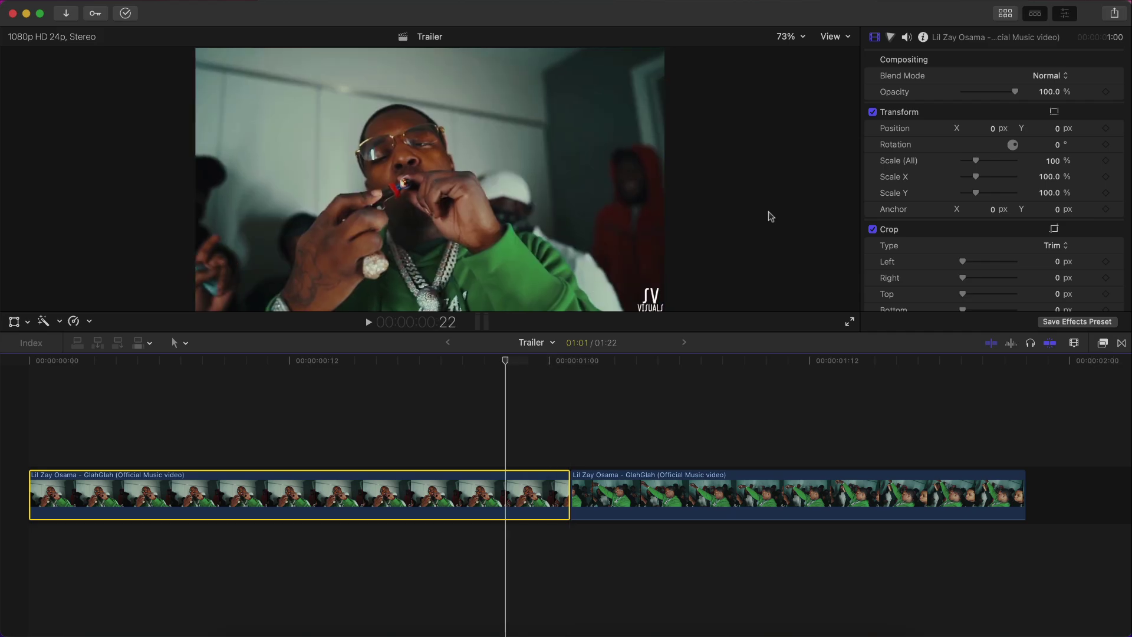
pyautogui.press('Left')
pyautogui.press('Left')
pyautogui.press('super+5')
pyautogui.hotkey('shift', 't')
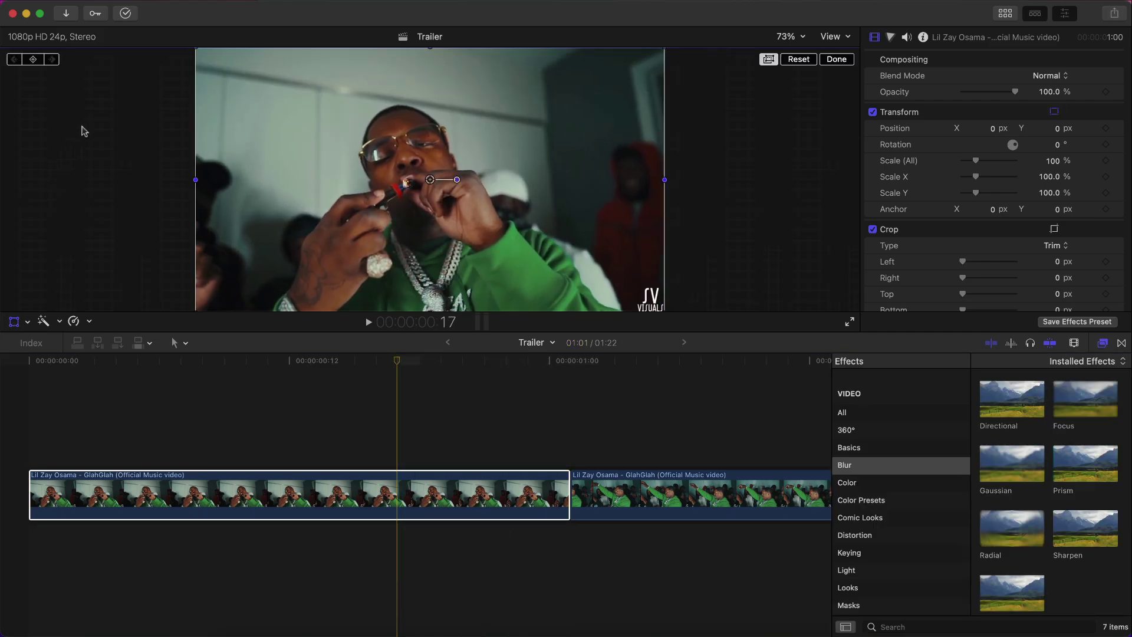
pyautogui.click(1102, 342)
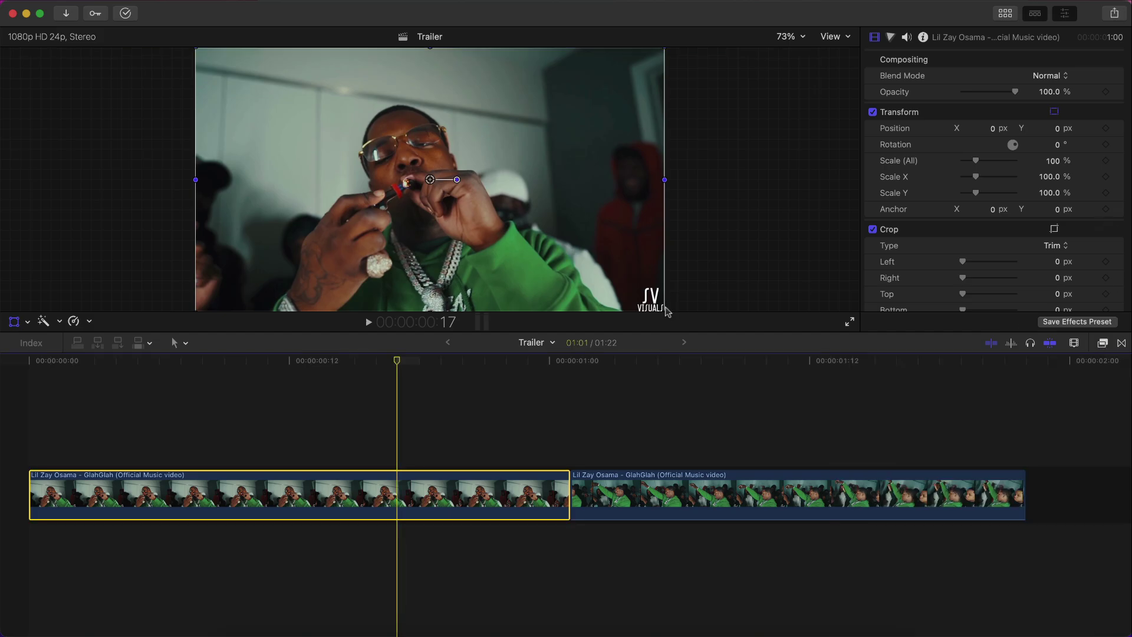
# Step: Enlarge the first clip by setting its overall scale to 115%
pyautogui.moveTo(667, 309); pyautogui.dragTo(701, 331)
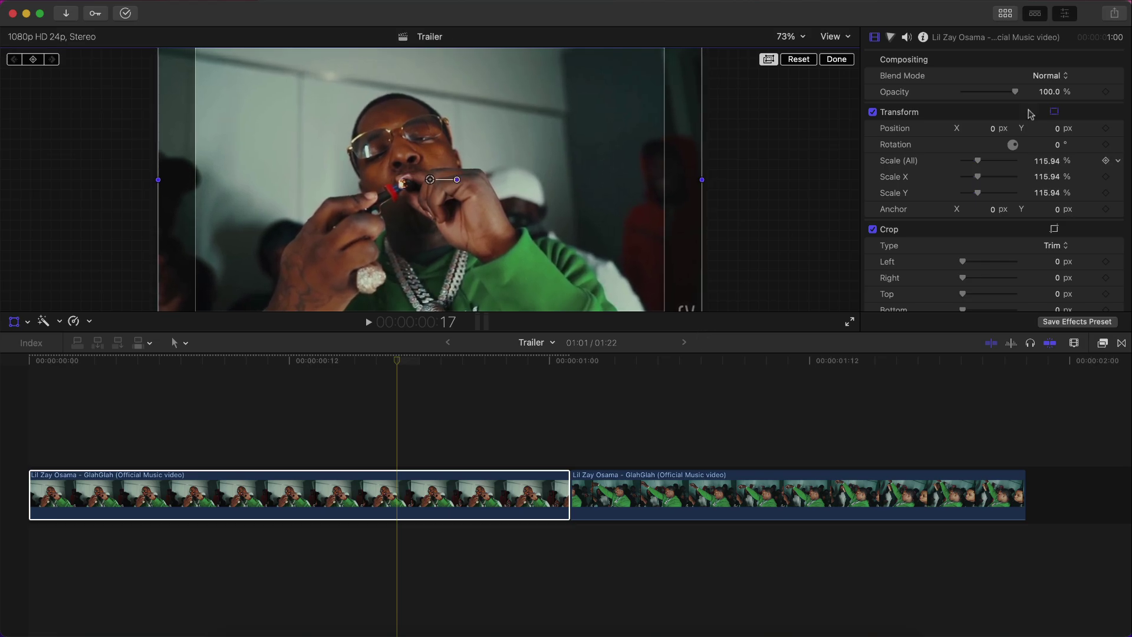
pyautogui.click(1050, 161)
pyautogui.write('15')
pyautogui.press('Return')
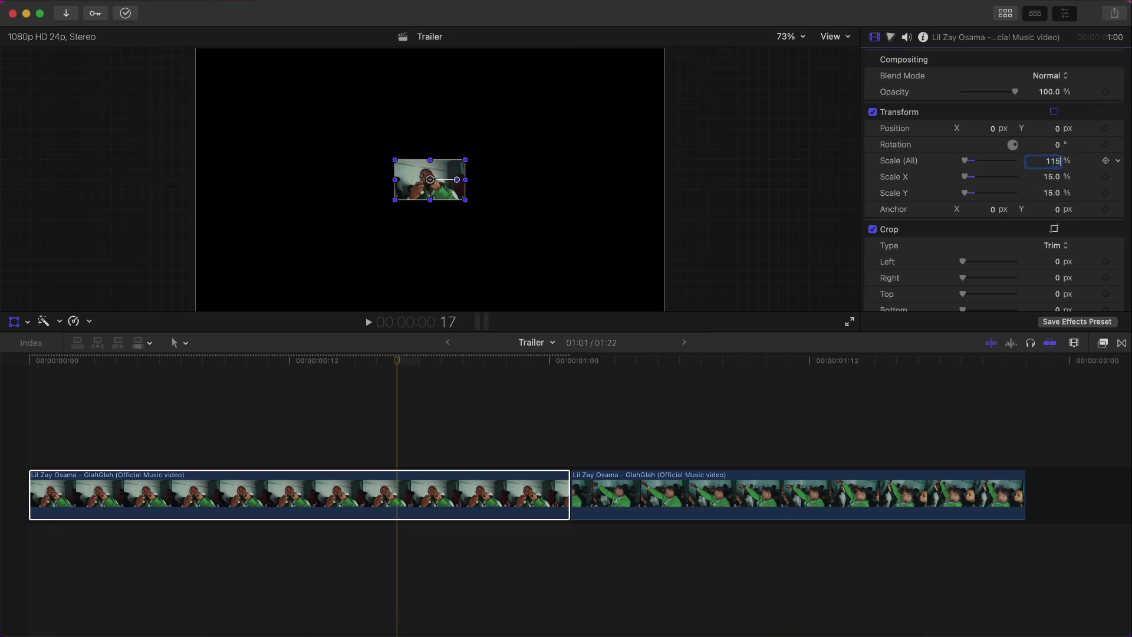
pyautogui.write('115')
pyautogui.press('Return')
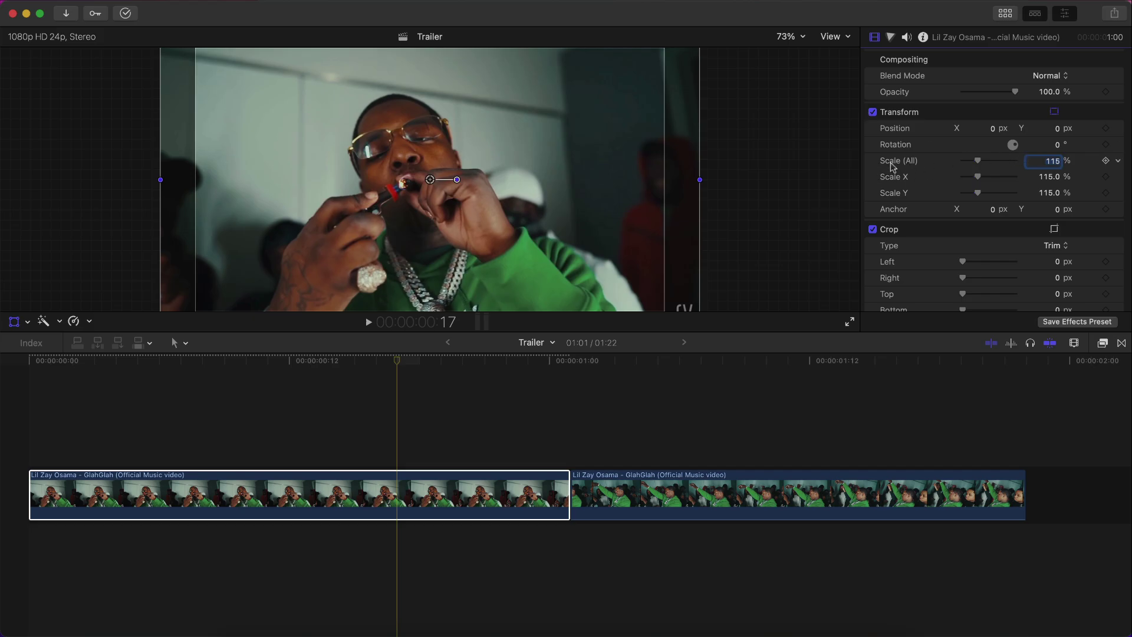
# Step: Add a Transform keyframe at frame 17 and move the clip down and left to about X -133.7, Y -65.8 px
pyautogui.moveTo(36, 69)
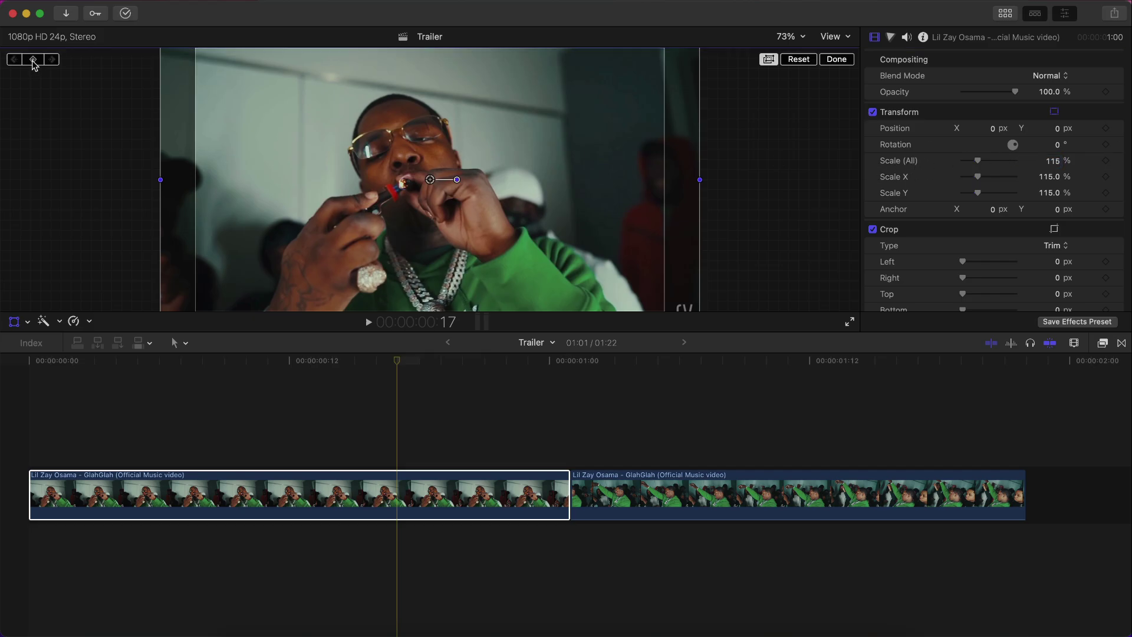
pyautogui.click(34, 60)
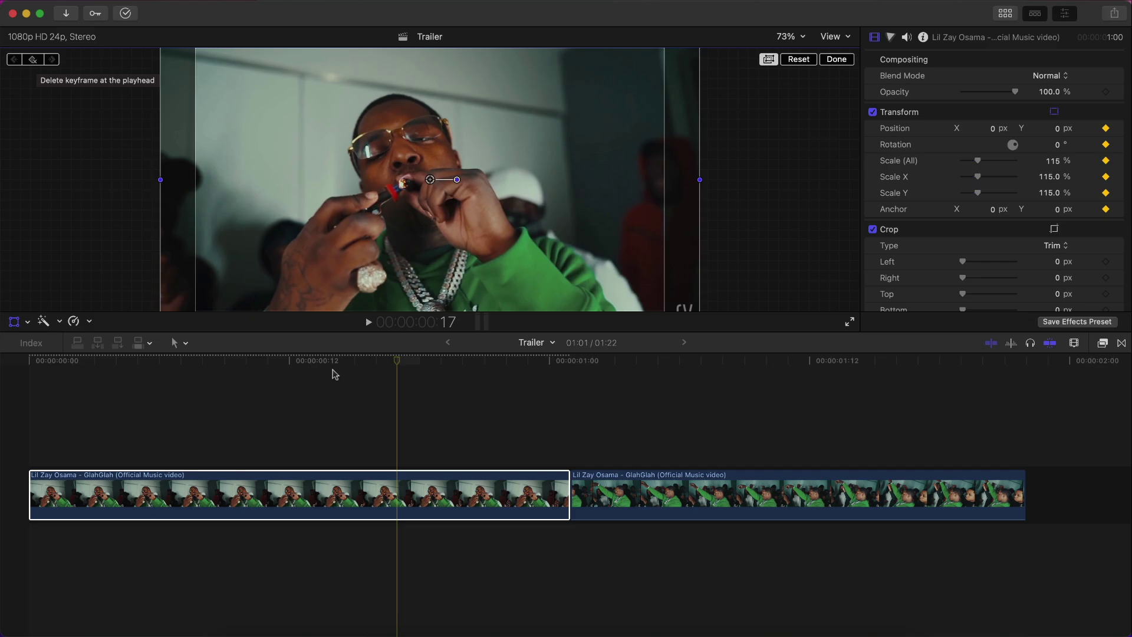
pyautogui.press('super+equal')
pyautogui.moveTo(650, 83); pyautogui.dragTo(613, 95)
pyautogui.moveTo(381, 108); pyautogui.dragTo(343, 212)
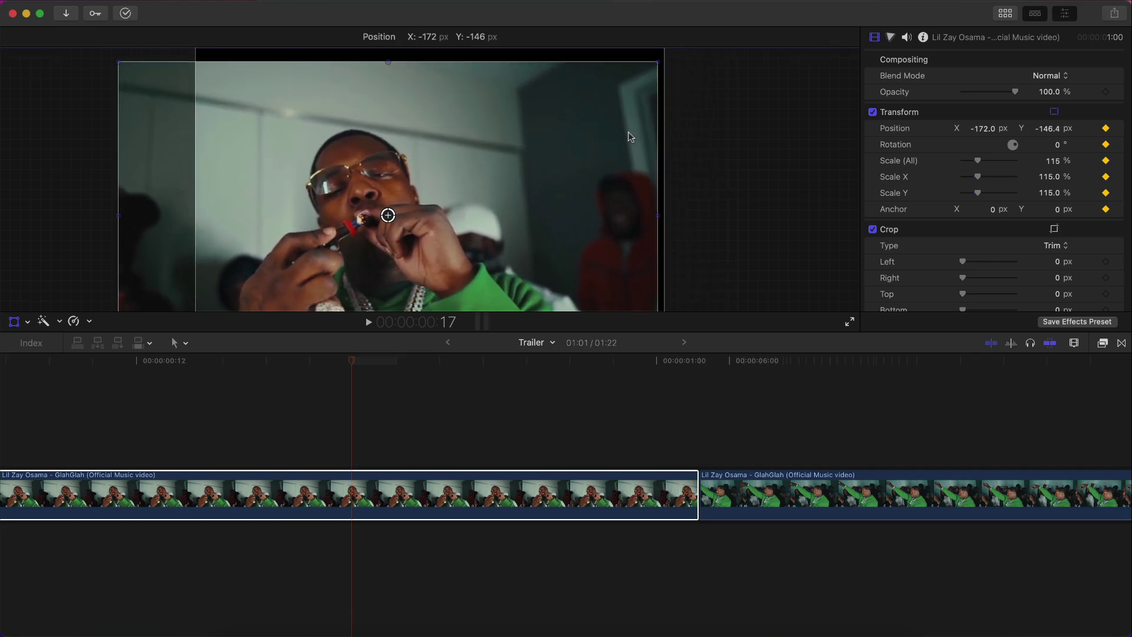
pyautogui.moveTo(628, 132); pyautogui.dragTo(637, 111)
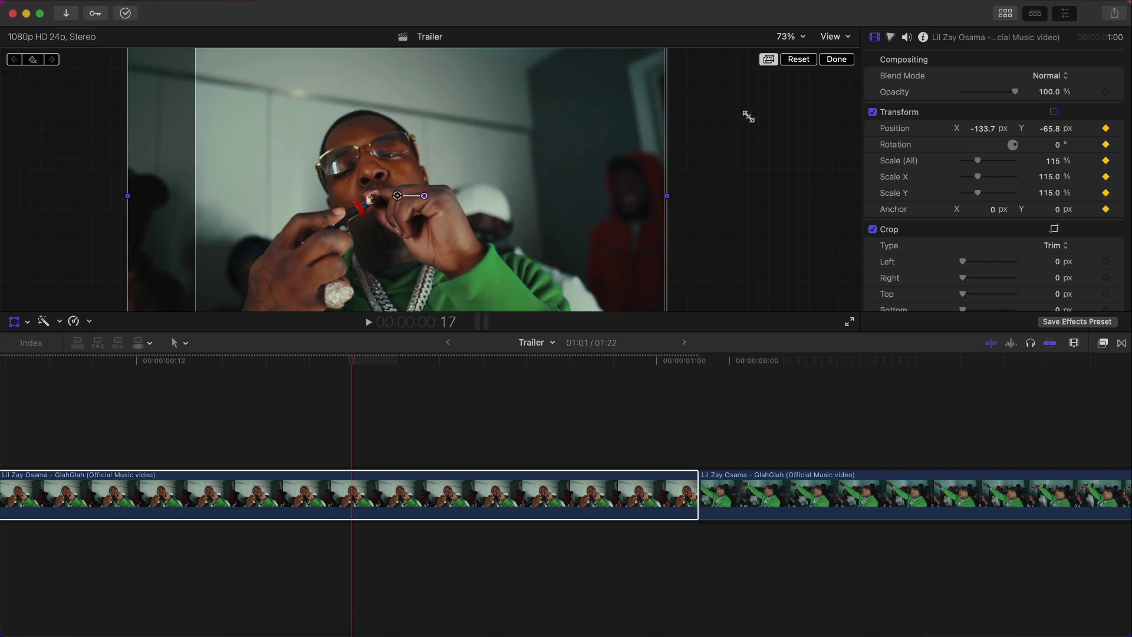
# Step: Reposition the clip to about X 135.8, Y 6.2 px on frame 19 and about X -135.8, Y 46.4 px on frame 21
pyautogui.press('Right')
pyautogui.press('Right')
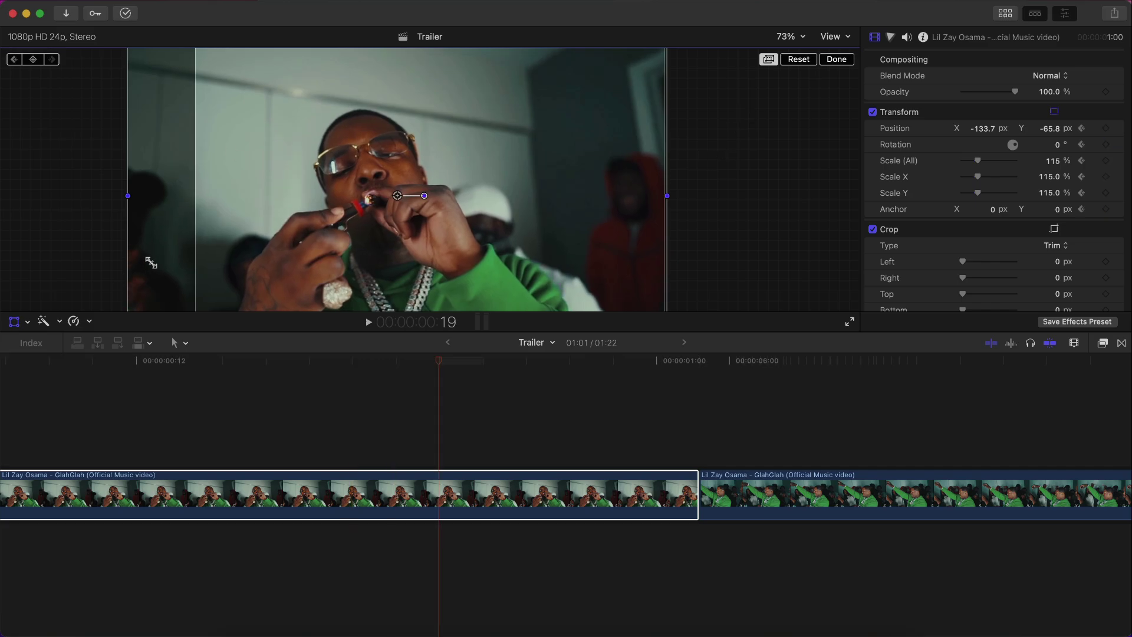
pyautogui.moveTo(151, 263); pyautogui.dragTo(221, 244)
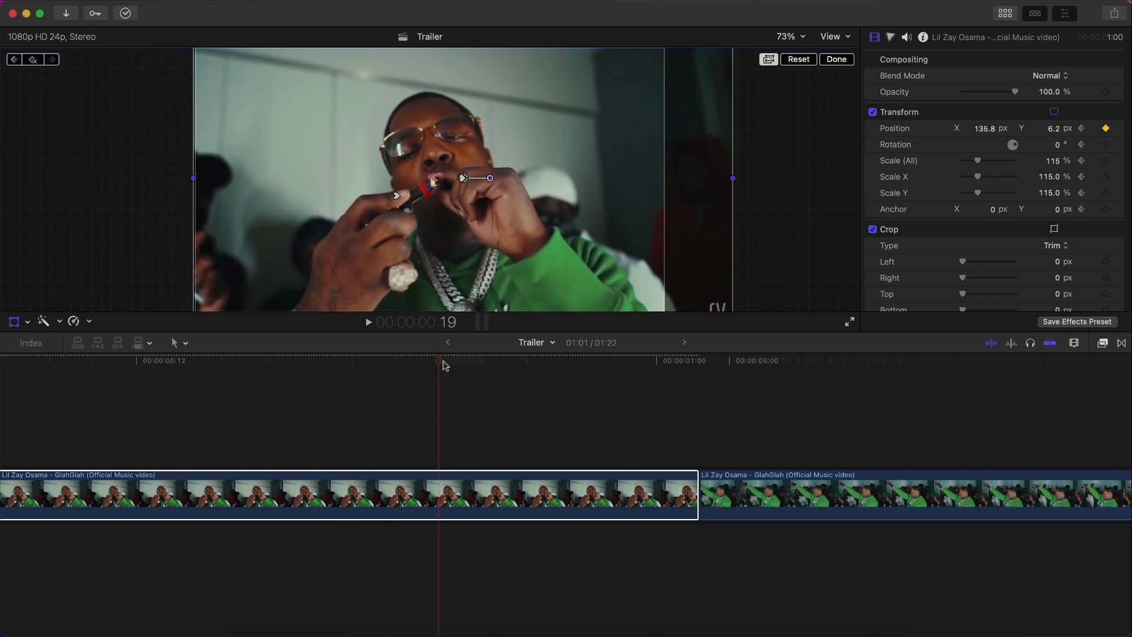
pyautogui.press('Right')
pyautogui.press('Right')
pyautogui.moveTo(671, 283); pyautogui.dragTo(609, 270)
# Step: Move the clip to about X 137.5, Y -73.6 px on frame 23 and finish the transform
pyautogui.press('Right')
pyautogui.press('Right')
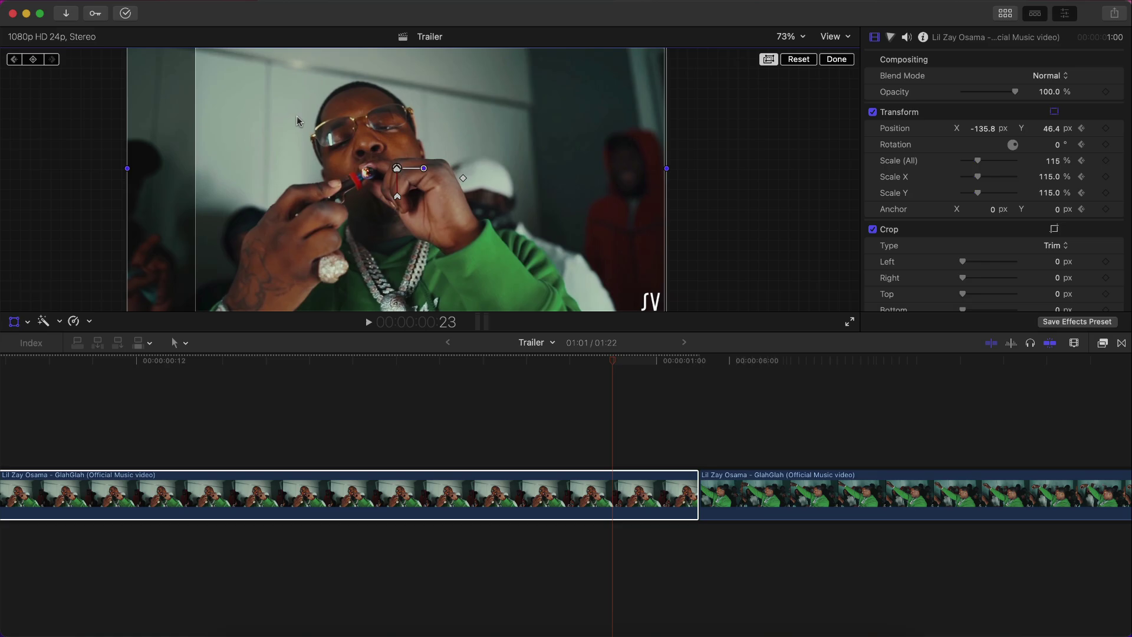
pyautogui.moveTo(296, 121); pyautogui.dragTo(363, 150)
pyautogui.click(836, 60)
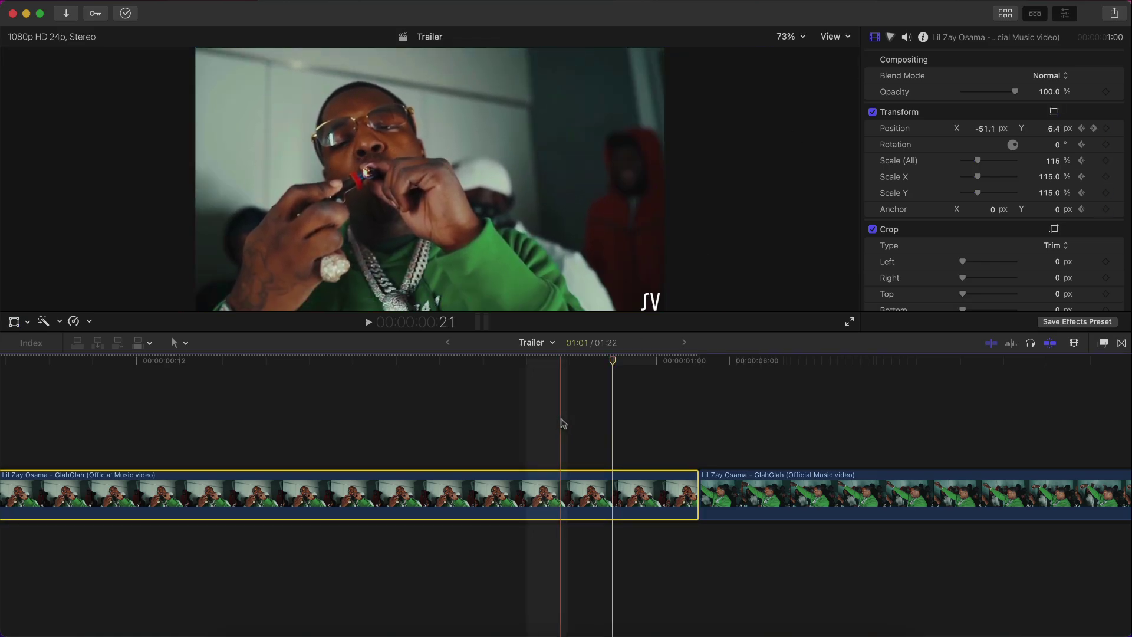
# Step: Play back the keyframed position shake at the end of the first clip through the cut
pyautogui.press('super+minus')
pyautogui.press('super+minus')
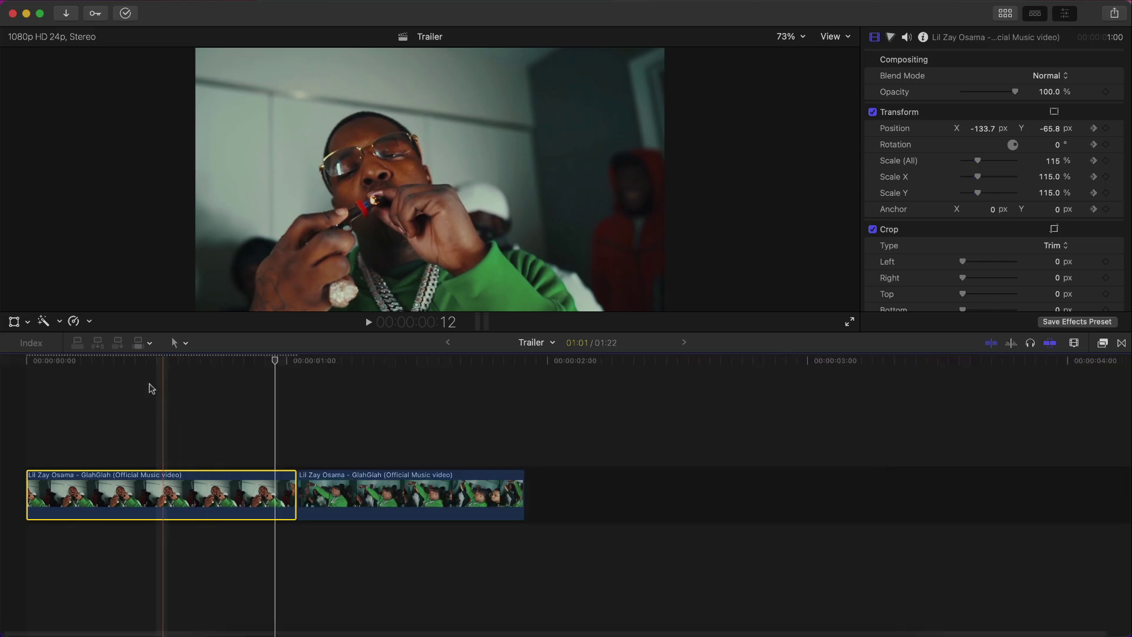
pyautogui.press('space')
pyautogui.press('space')
pyautogui.press('super+equal')
pyautogui.press('space')
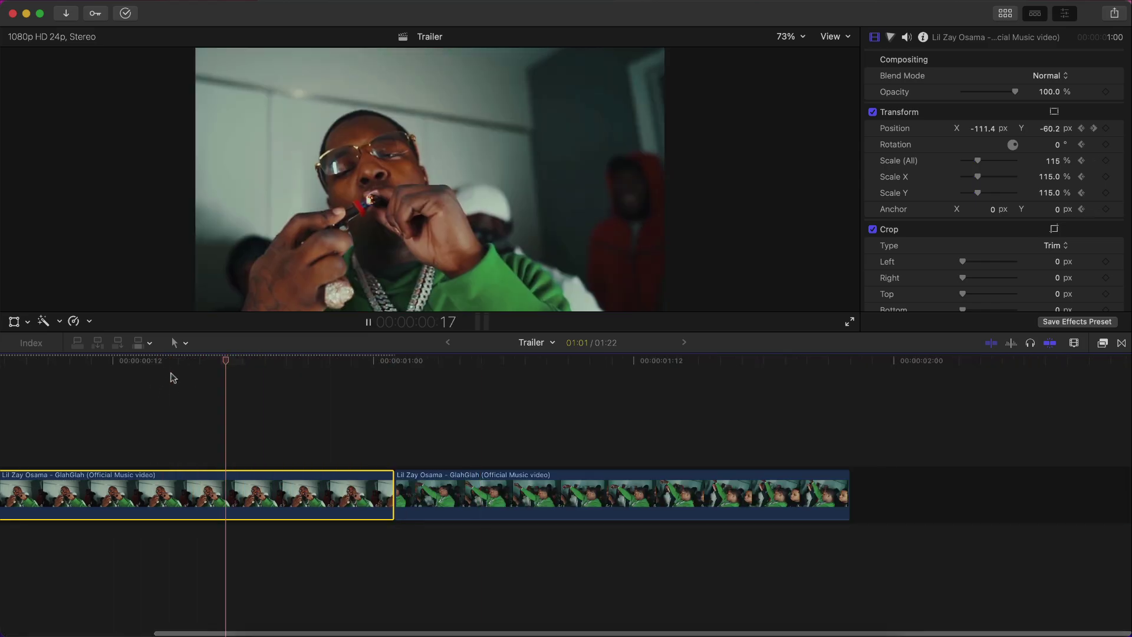
pyautogui.press('space')
pyautogui.press('super+equal')
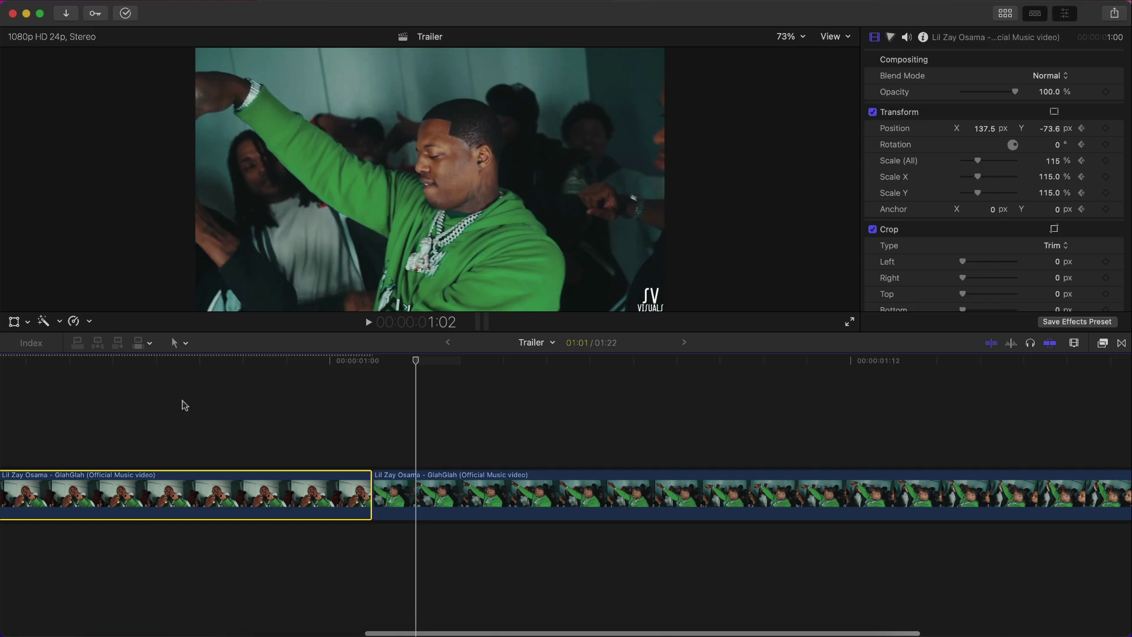
pyautogui.hscroll(-4, 183, 404)
pyautogui.press('Down')
pyautogui.press('space')
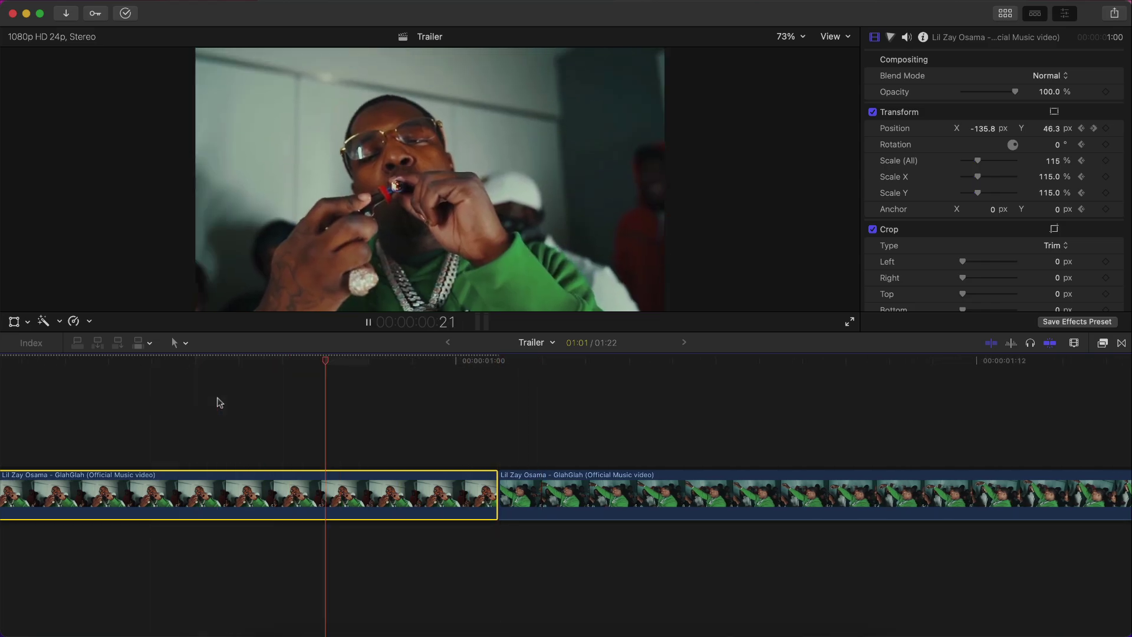
pyautogui.press('space')
pyautogui.hscroll(-2, 220, 402)
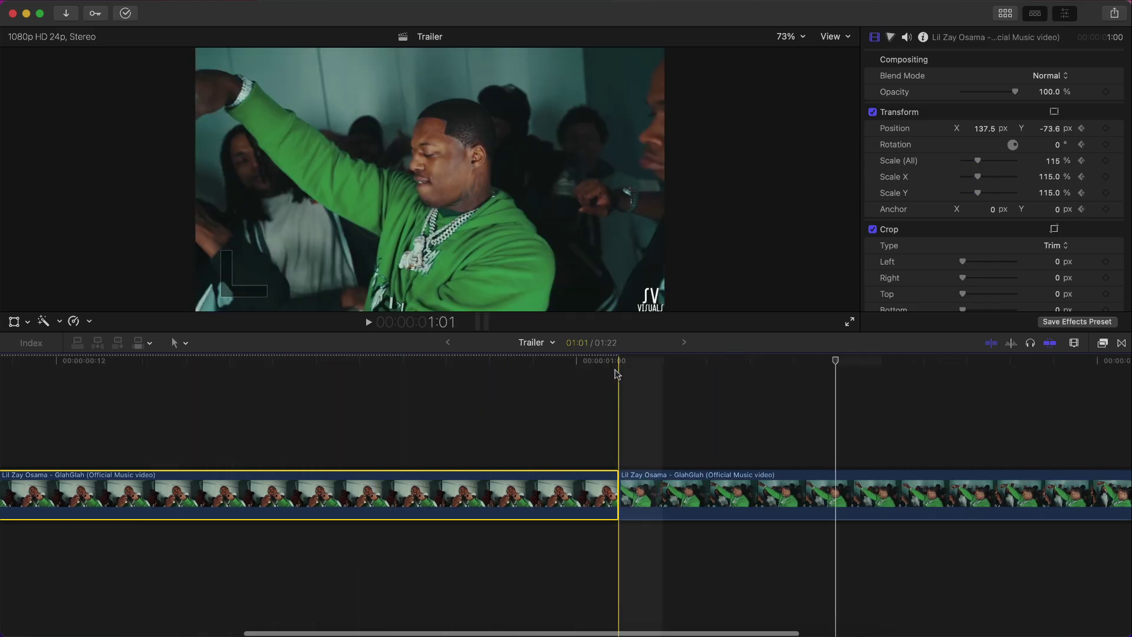
# Step: Split the first clip at the first Transform keyframe on frame 17
pyautogui.click(621, 366)
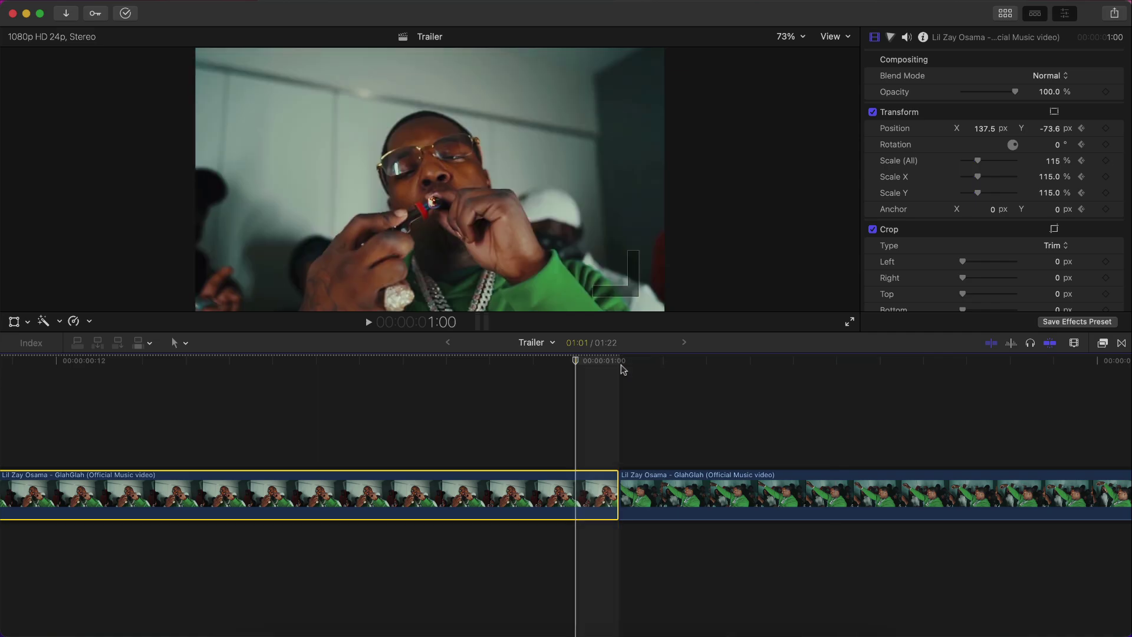
pyautogui.press('Left')
pyautogui.press('Left')
pyautogui.press('Left')
pyautogui.press('Left')
pyautogui.press('Left')
pyautogui.press('Left')
pyautogui.press('Left')
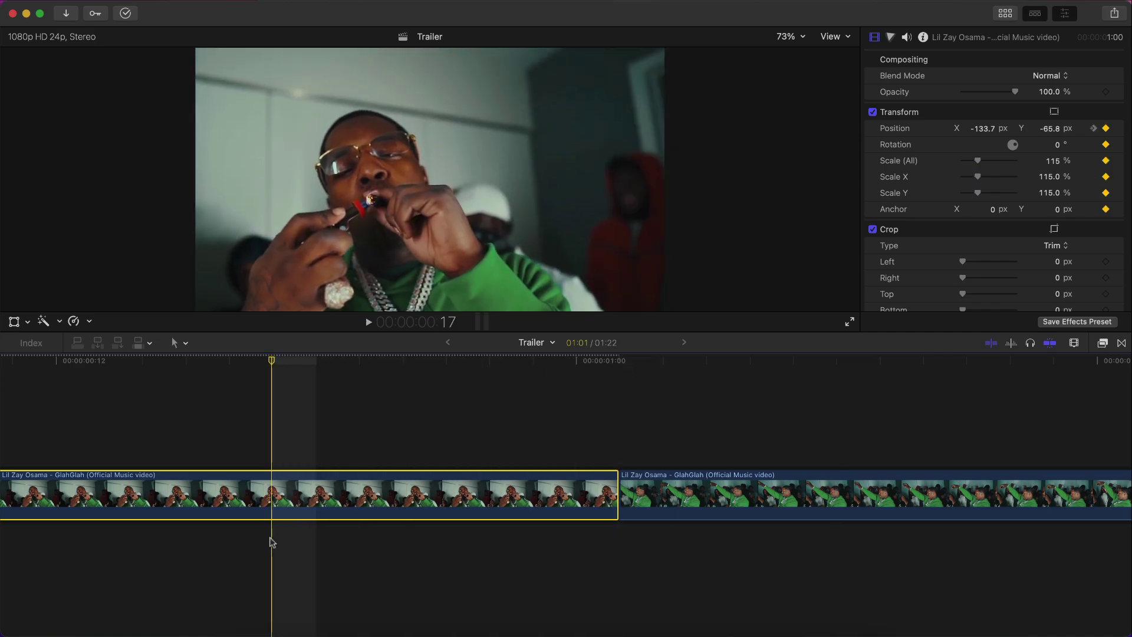
pyautogui.press('super+b')
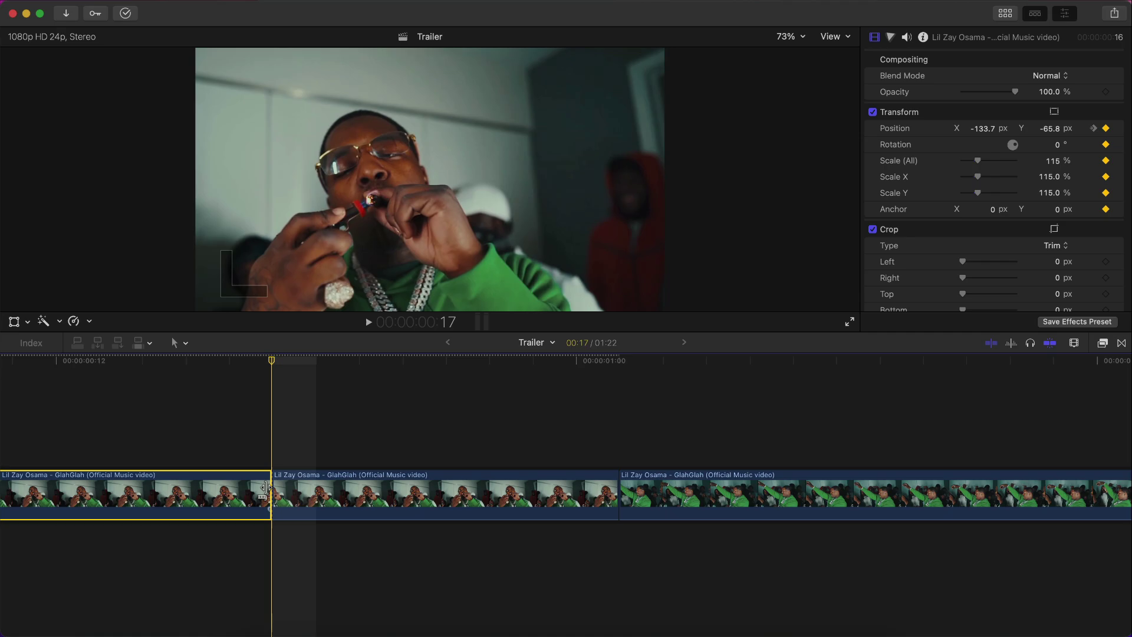
# Step: Apply the Directional blur effect to the short segment between the split and the second shot
pyautogui.click(1104, 344)
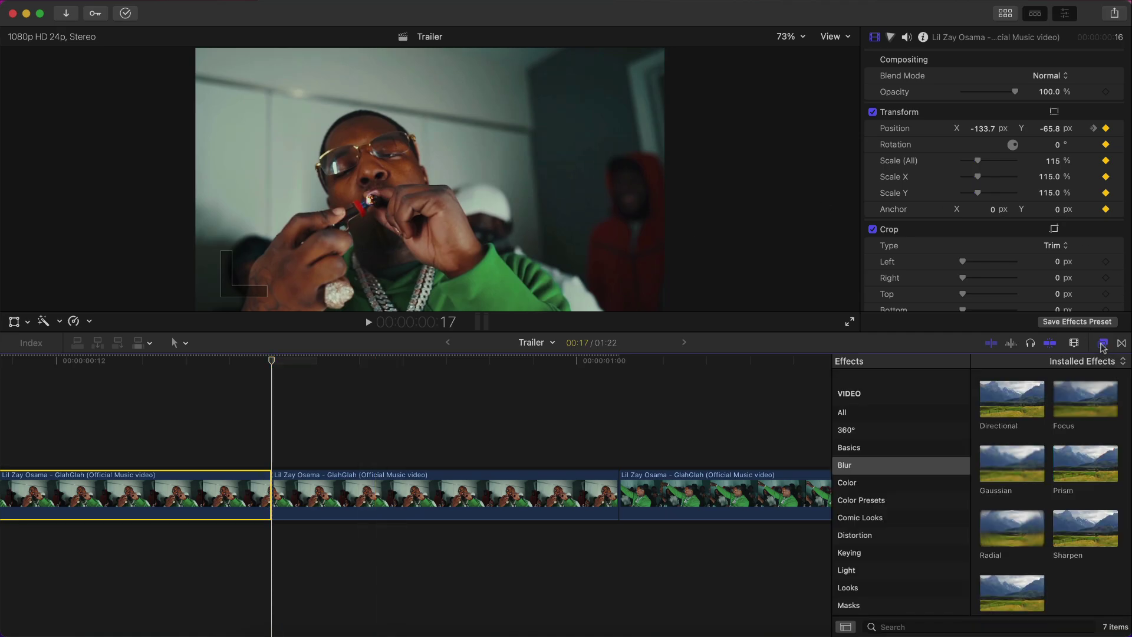
pyautogui.click(848, 469)
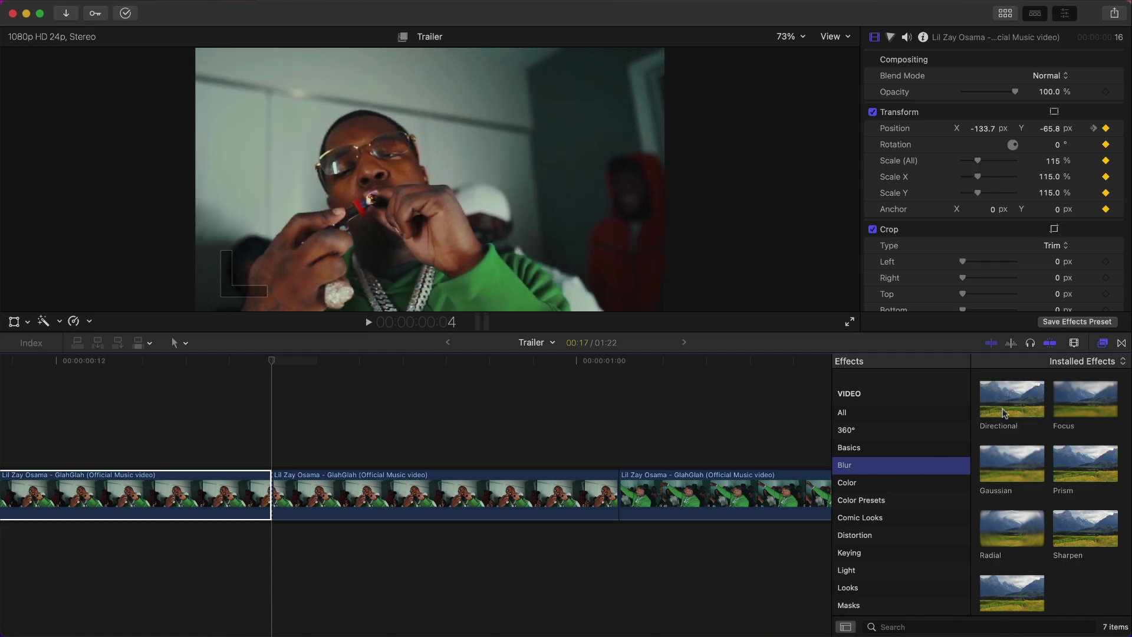
pyautogui.moveTo(1005, 413); pyautogui.dragTo(400, 497)
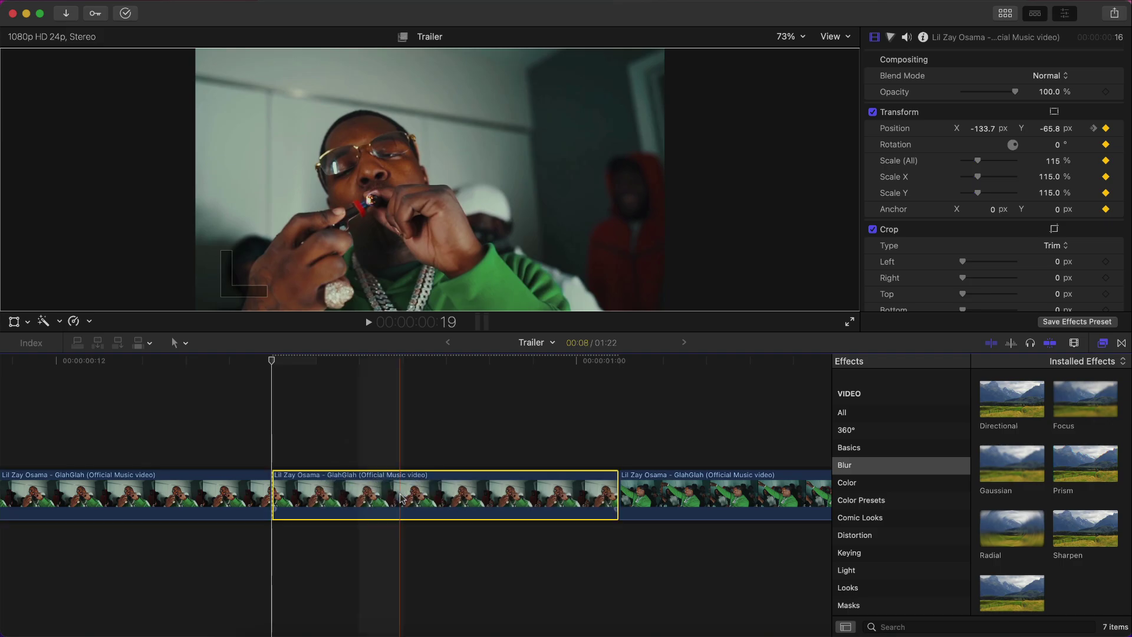
pyautogui.press('super+minus')
pyautogui.press('super+5')
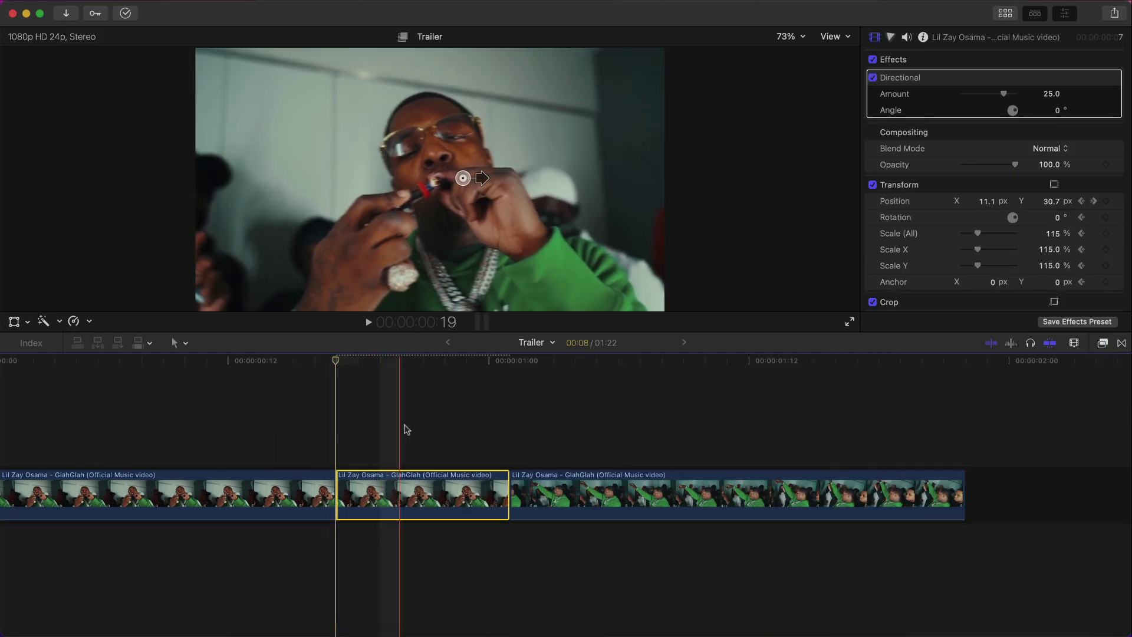
# Step: Play back the shaking segment with the Directional blur applied
pyautogui.press('space')
pyautogui.press('space')
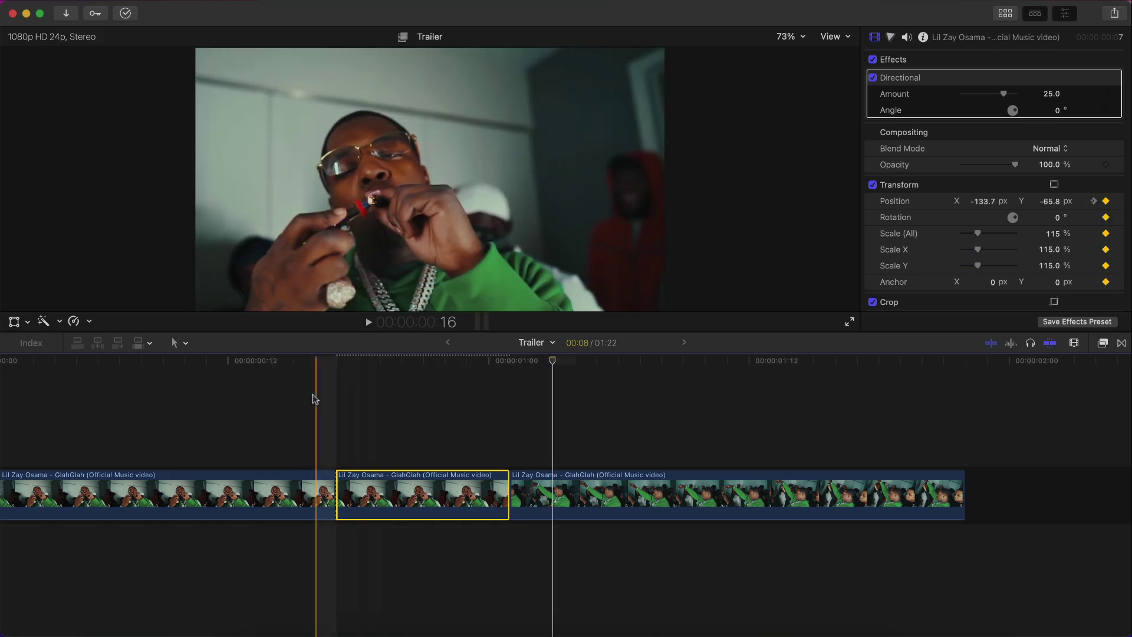
pyautogui.press('space')
pyautogui.press('space')
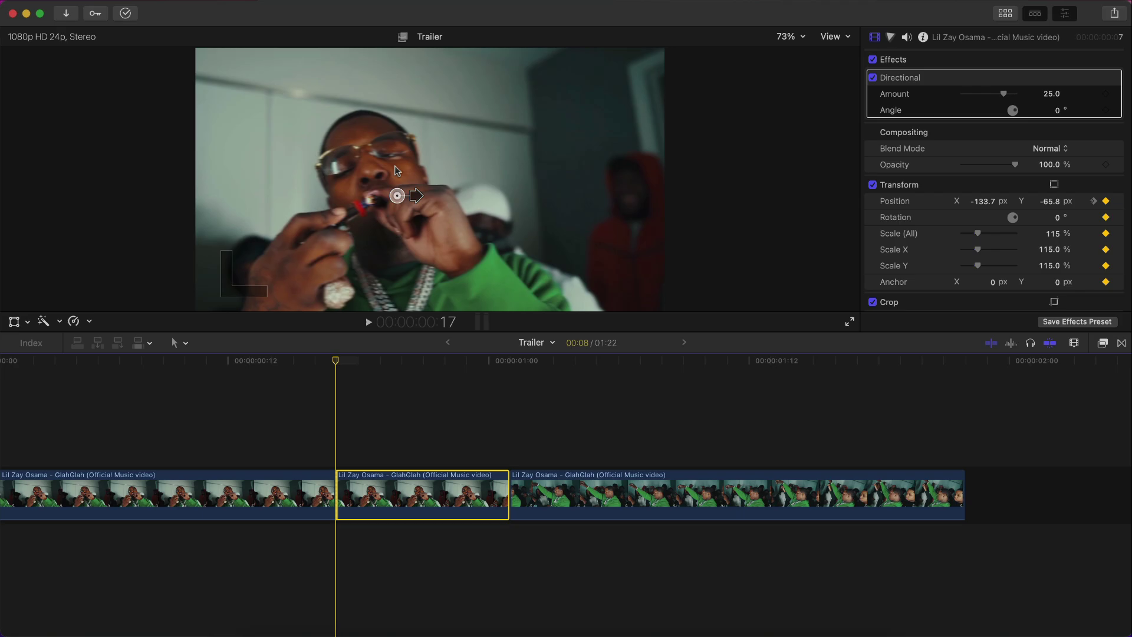
# Step: Set the Directional blur on the shaking segment to an amount of 180 and an angle of about 359°, and play it back
pyautogui.click(463, 180)
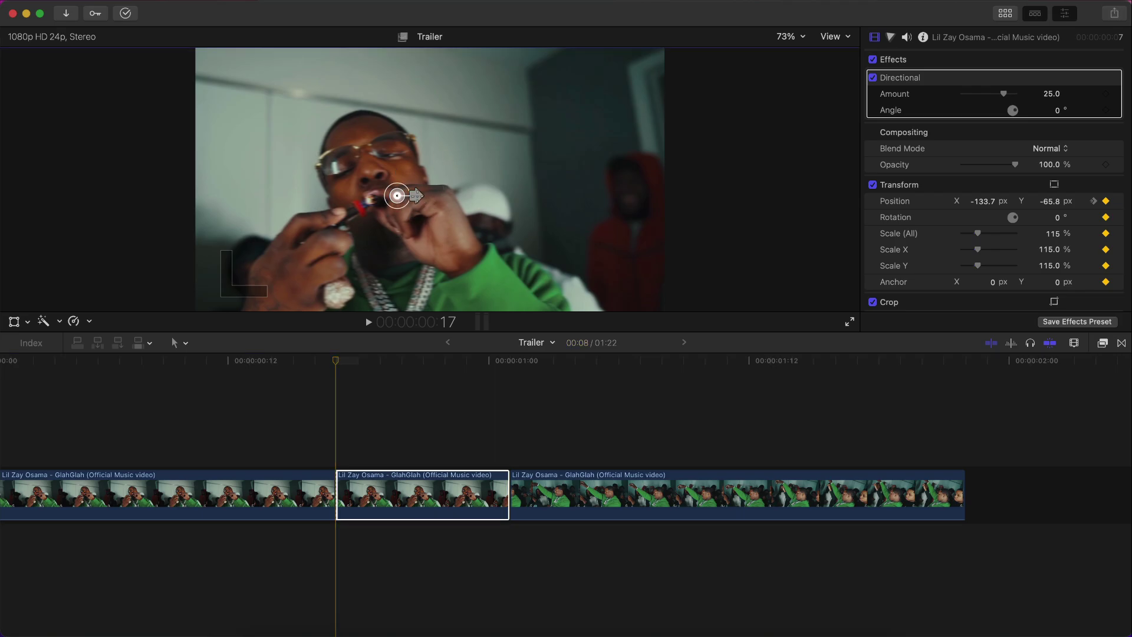
pyautogui.moveTo(416, 196); pyautogui.dragTo(431, 179)
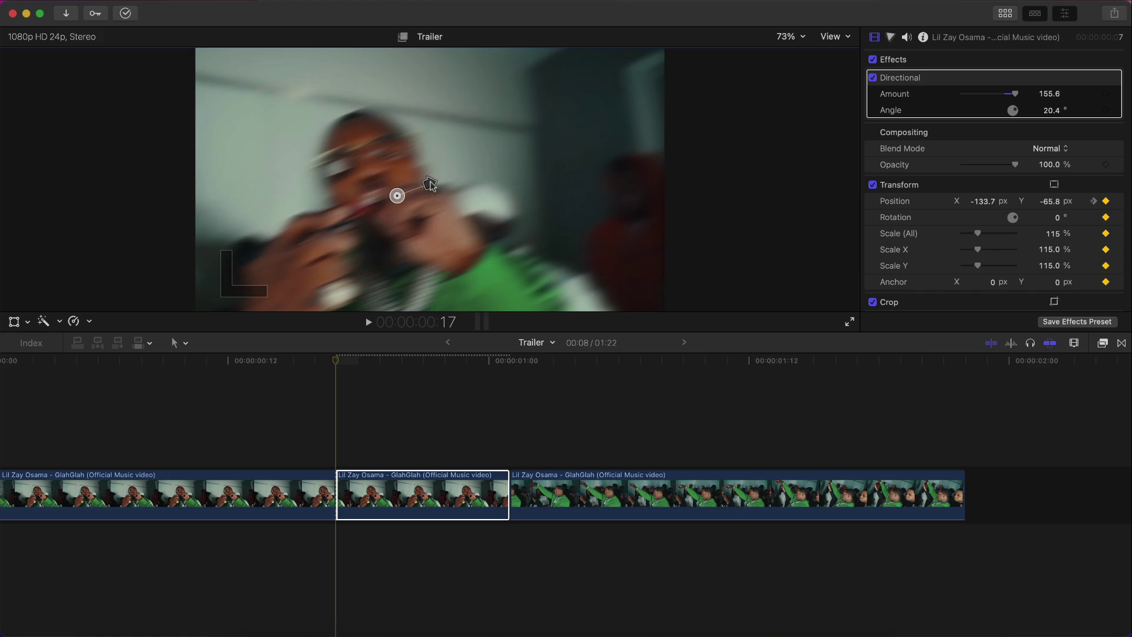
pyautogui.click(336, 365)
pyautogui.moveTo(430, 179); pyautogui.dragTo(432, 199)
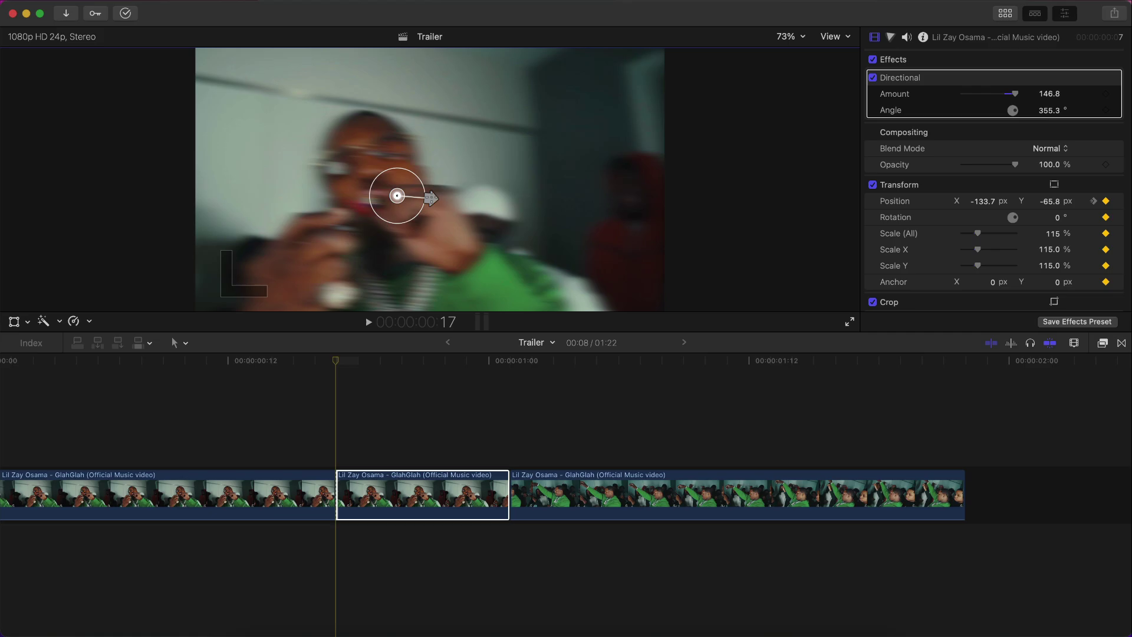
pyautogui.click(1049, 93)
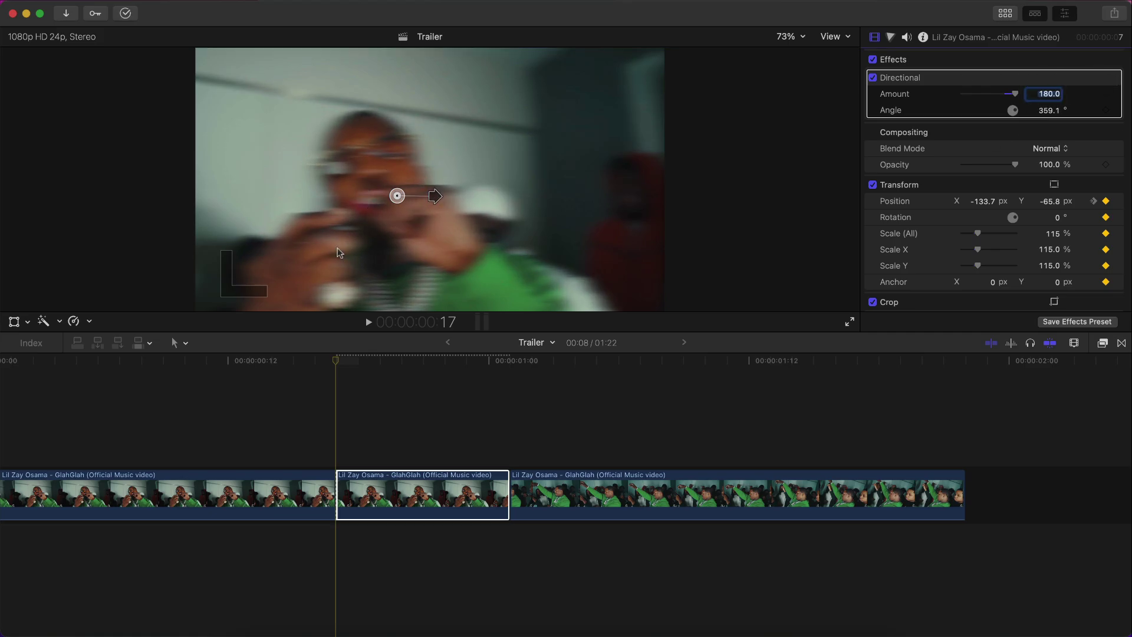
pyautogui.press('Return')
pyautogui.press('space')
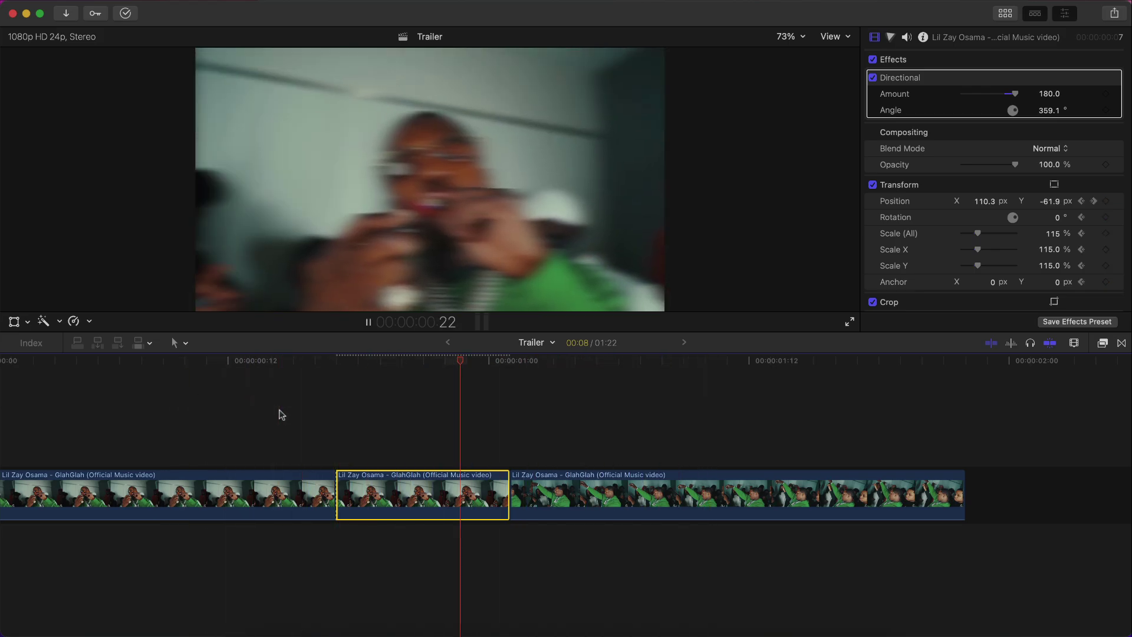
pyautogui.press('space')
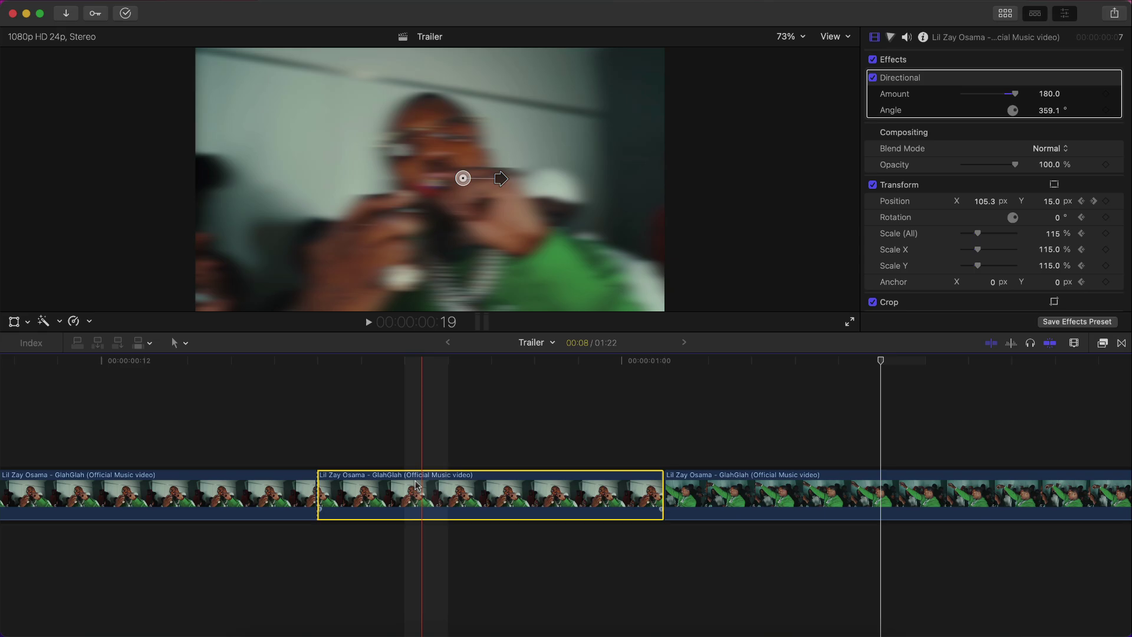
# Step: Move the blurred segment's second, third and fourth Transform keyframes to frames 18, 19 and 20 in its video animation, then hide the animation
pyautogui.rightClick(379, 474)
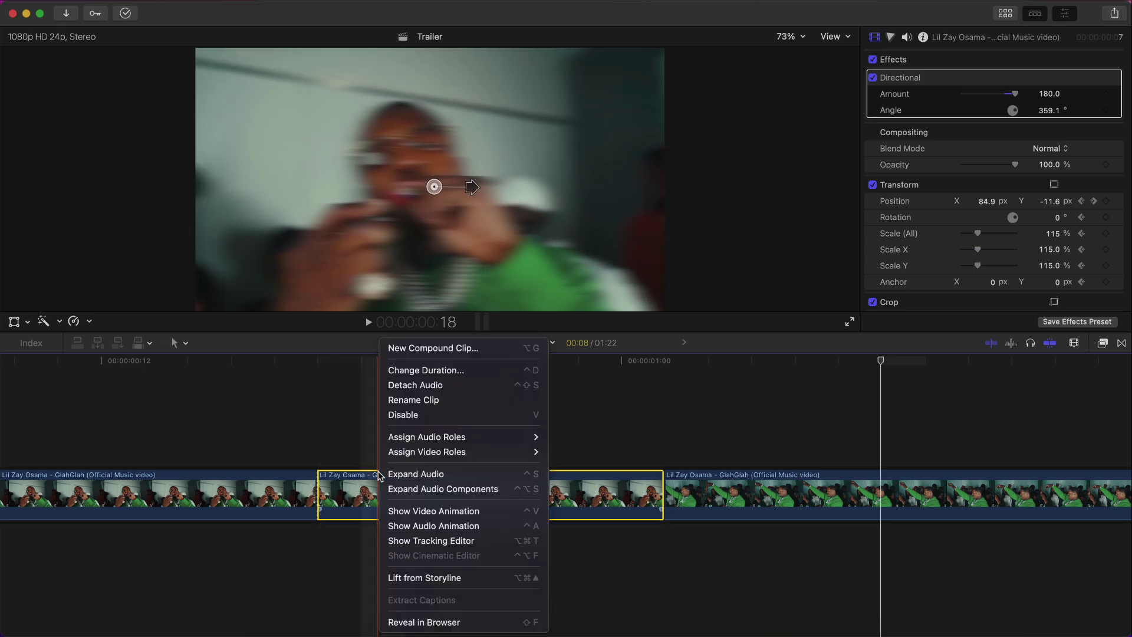
pyautogui.click(412, 512)
pyautogui.press('super+equal')
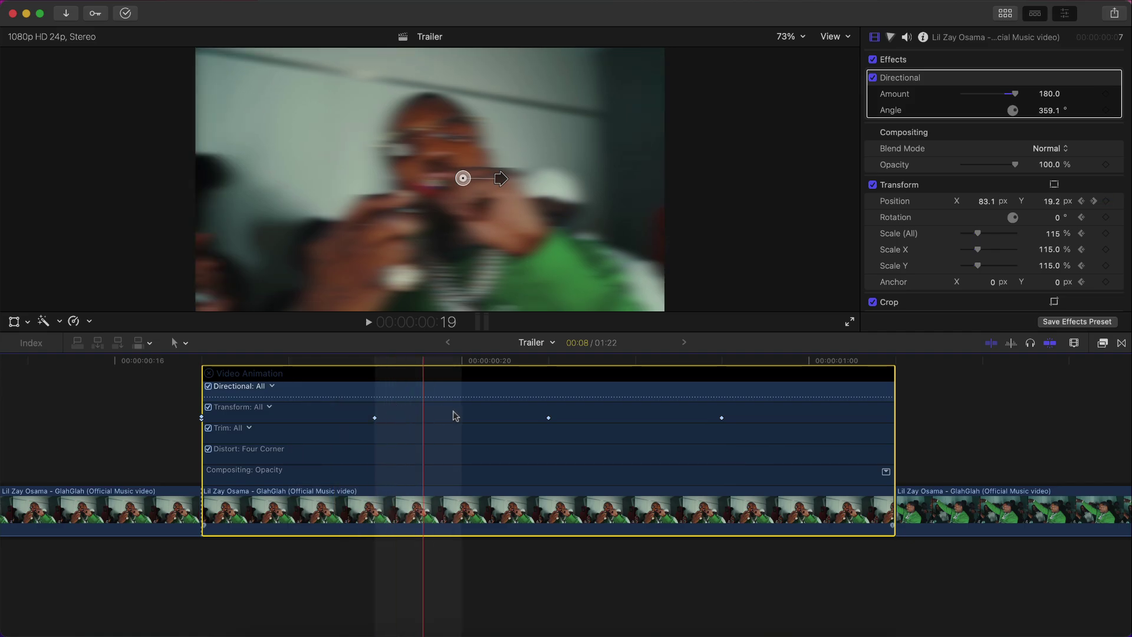
pyautogui.moveTo(374, 417); pyautogui.dragTo(288, 418)
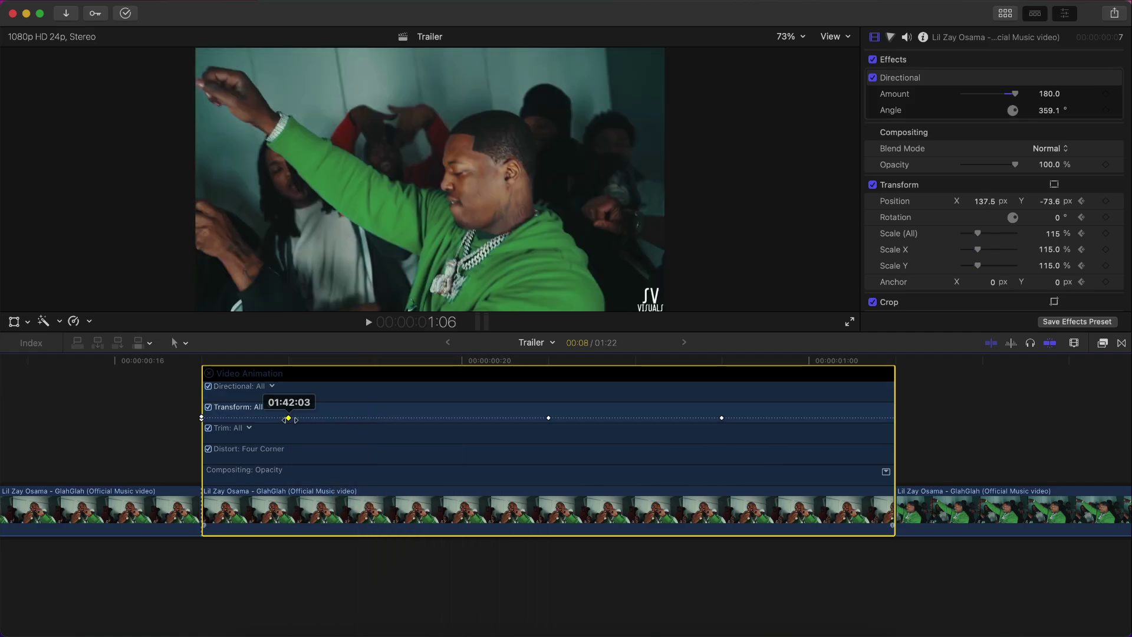
pyautogui.moveTo(549, 417); pyautogui.dragTo(425, 416)
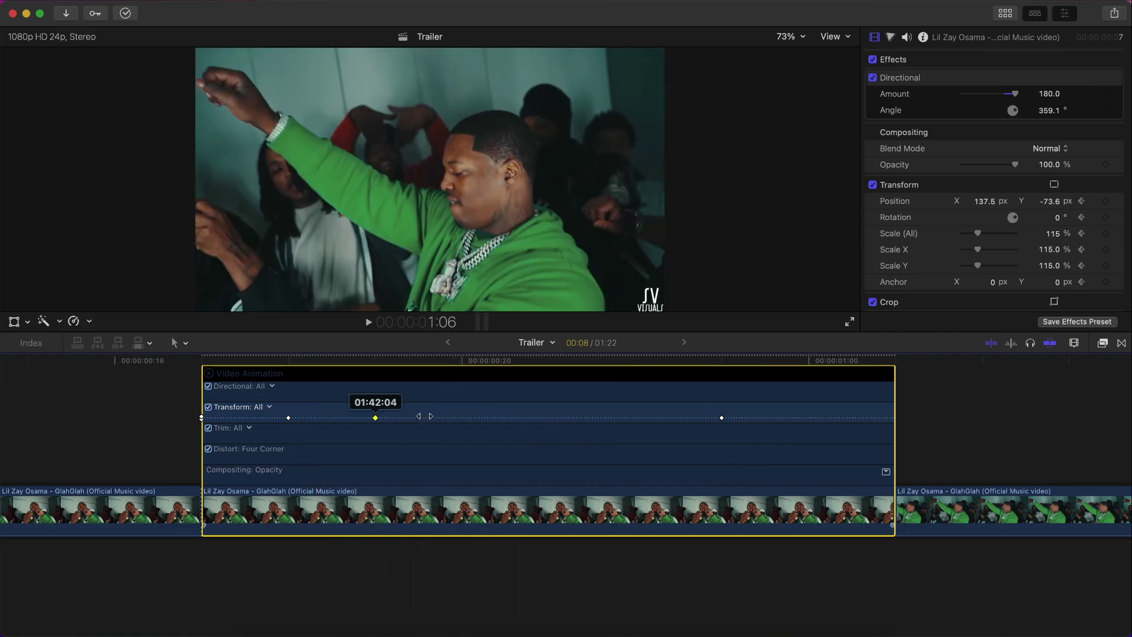
pyautogui.moveTo(722, 418); pyautogui.dragTo(461, 418)
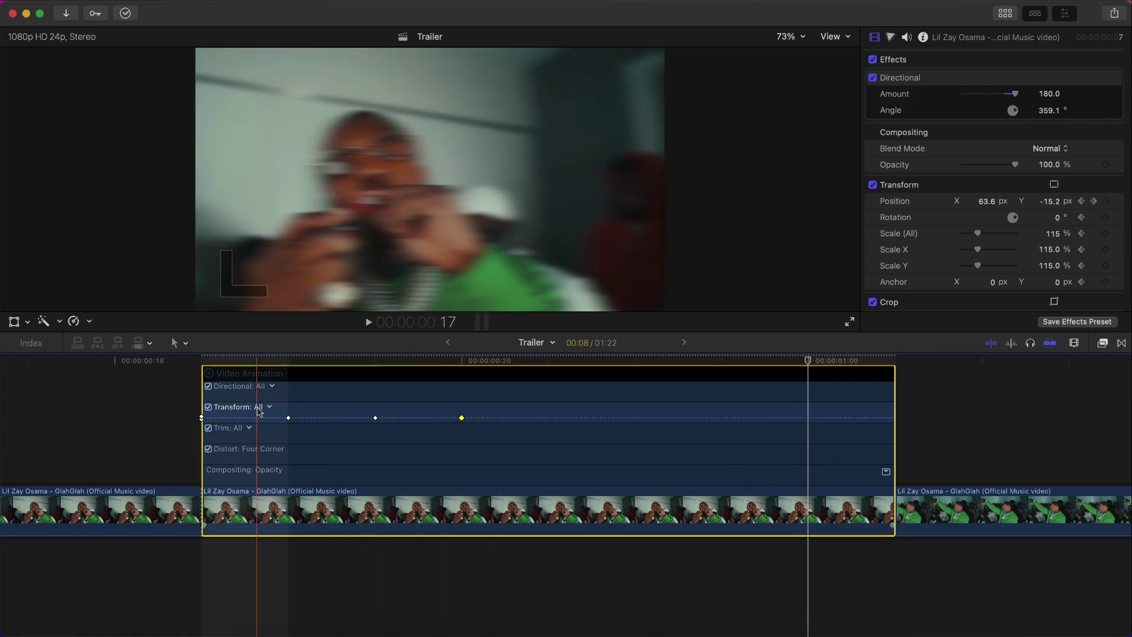
pyautogui.press('super+minus')
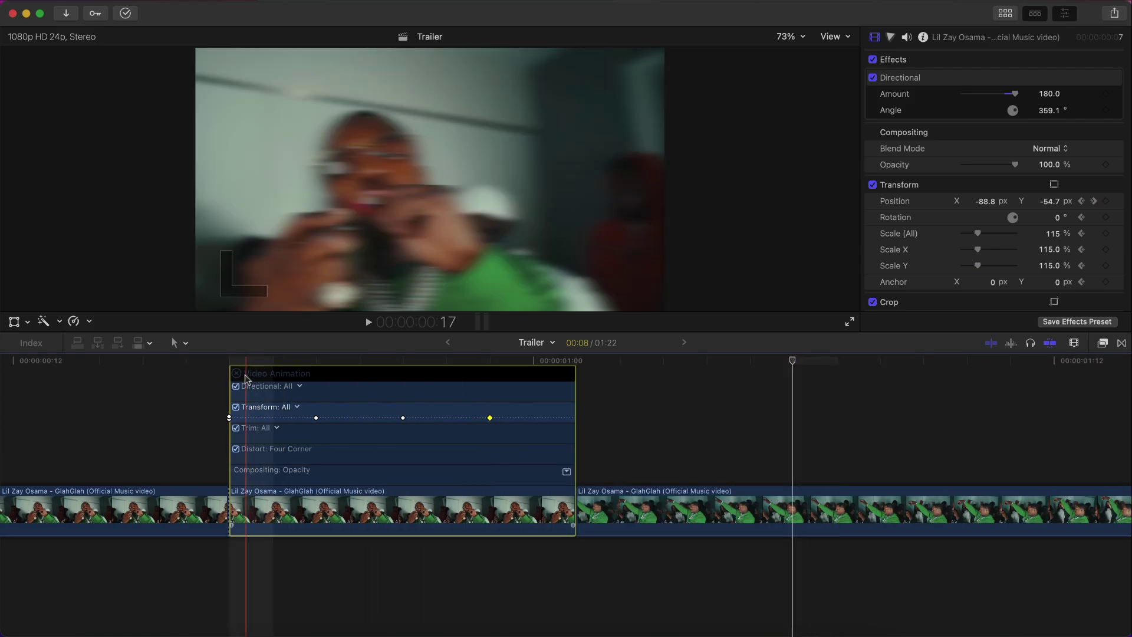
pyautogui.hotkey('ctrl', 'v')
pyautogui.press('super+minus')
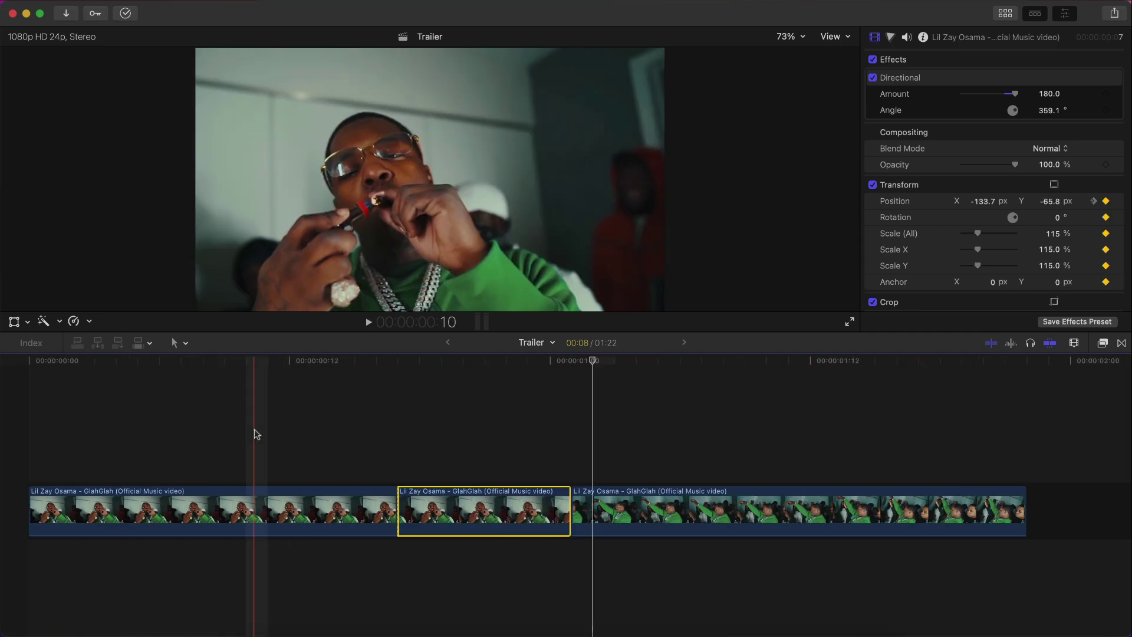